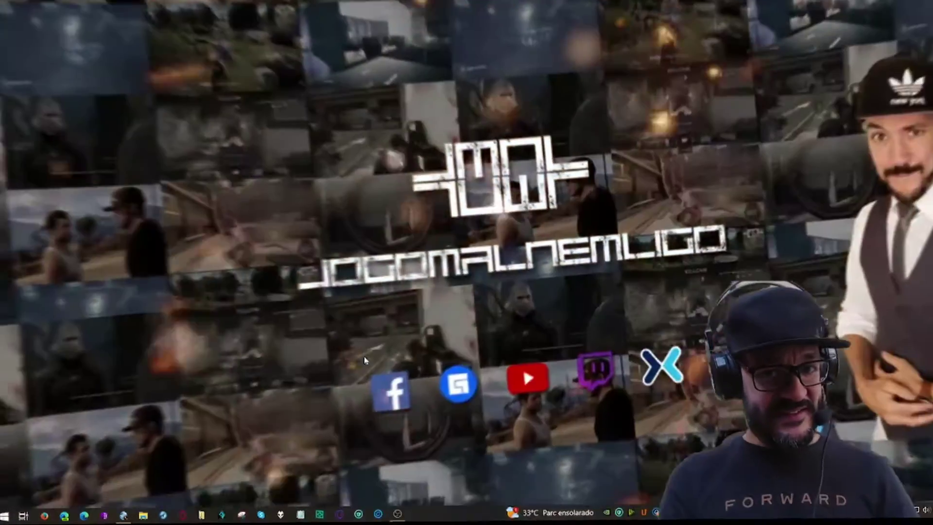
# - Search Windows for "uni" and launch IObit Uninstaller
pyautogui.press('super')
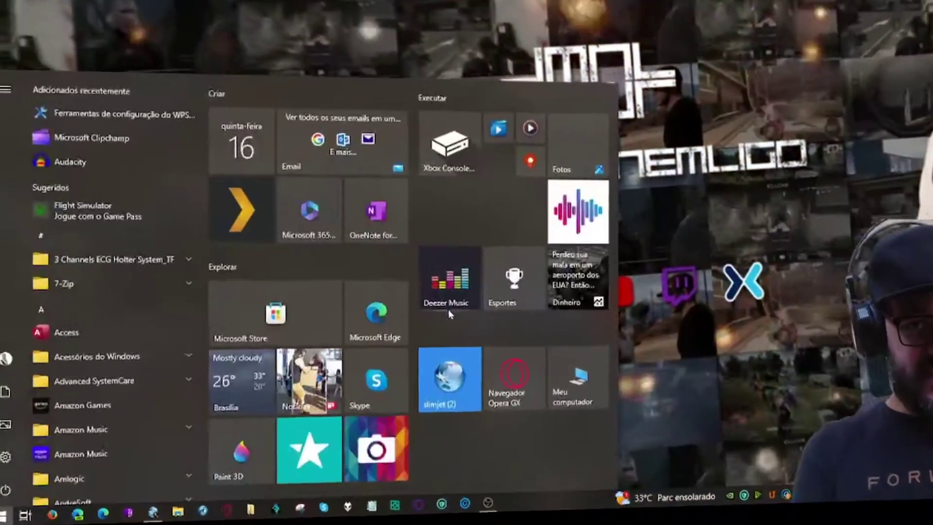
pyautogui.write('unis')
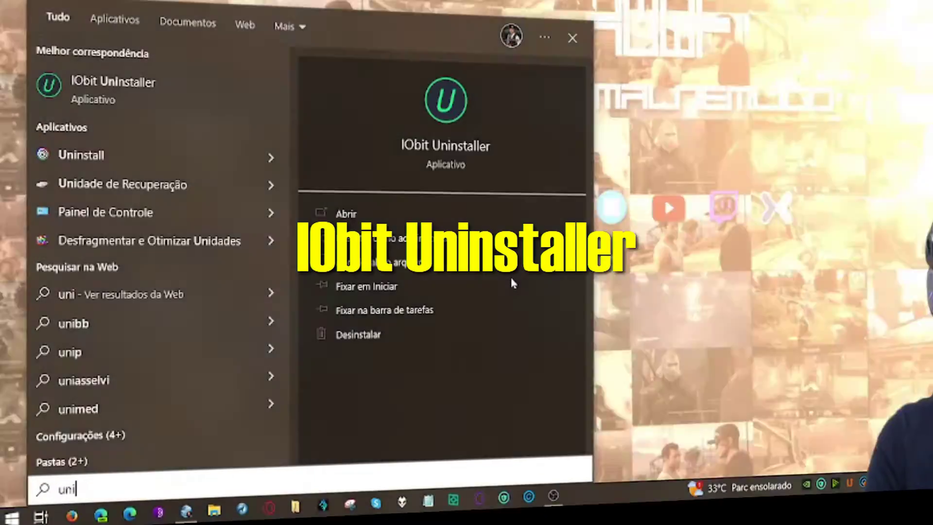
pyautogui.click(510, 275)
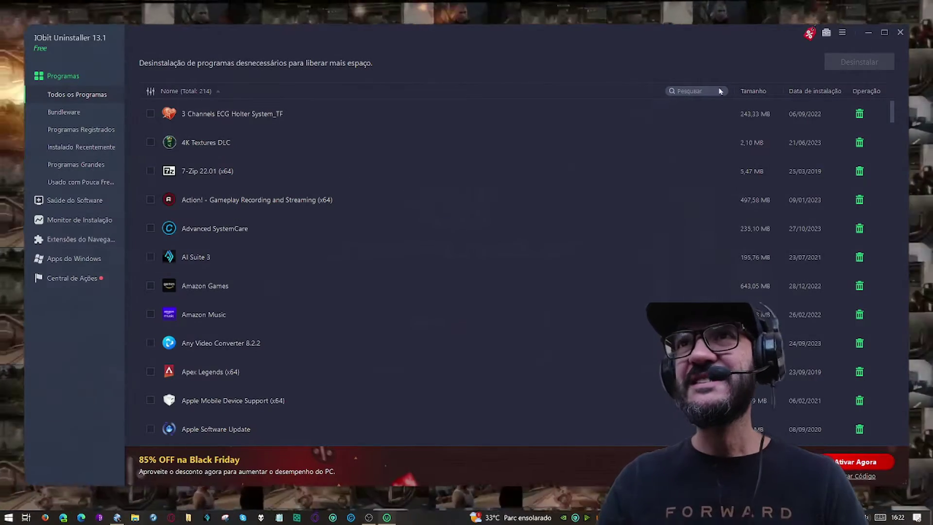
# - Find and mark RivaTuner Statistics Server 7.3.3 and MSI Afterburner 4.6.4 for removal, then clear the program search
pyautogui.click(687, 91)
pyautogui.write('ri')
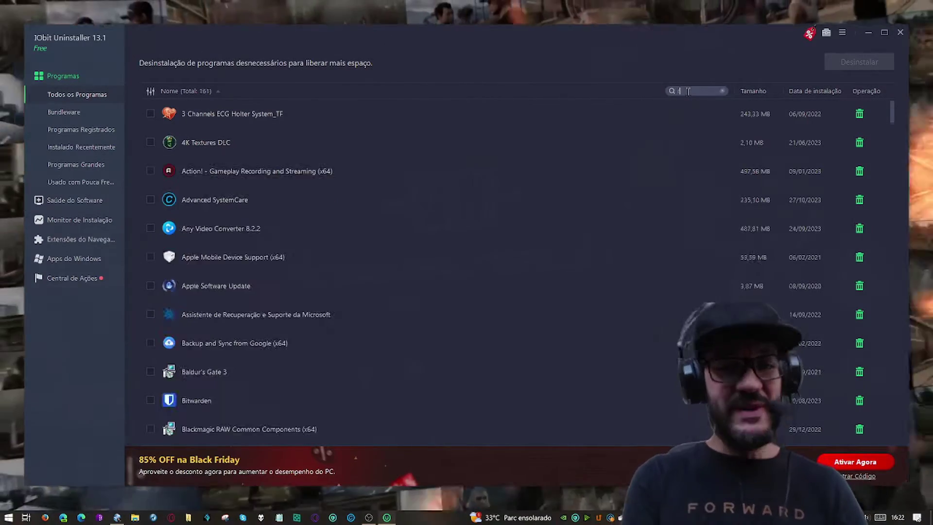
pyautogui.write('va')
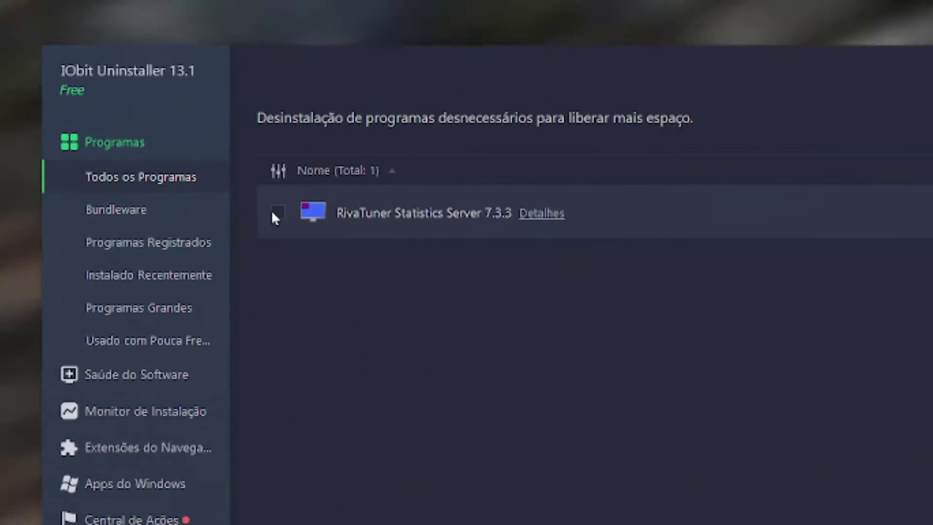
pyautogui.click(276, 212)
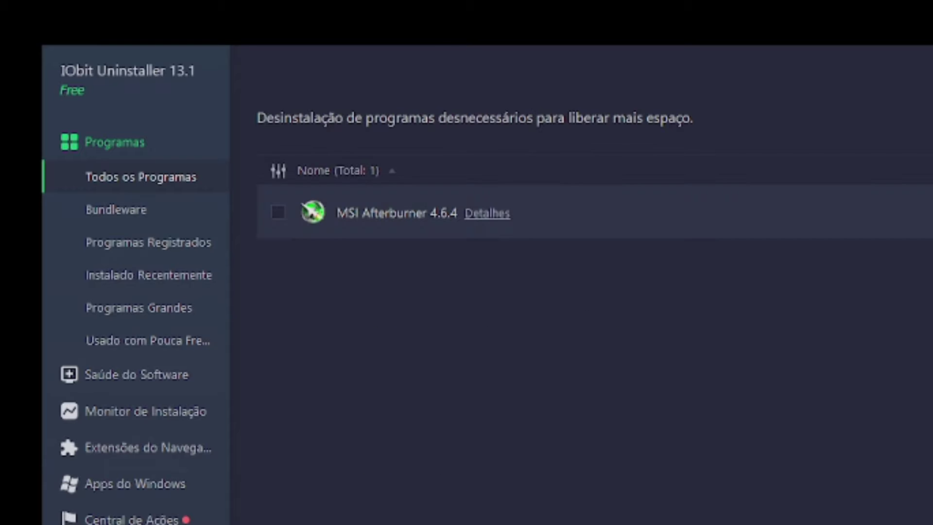
pyautogui.click(277, 213)
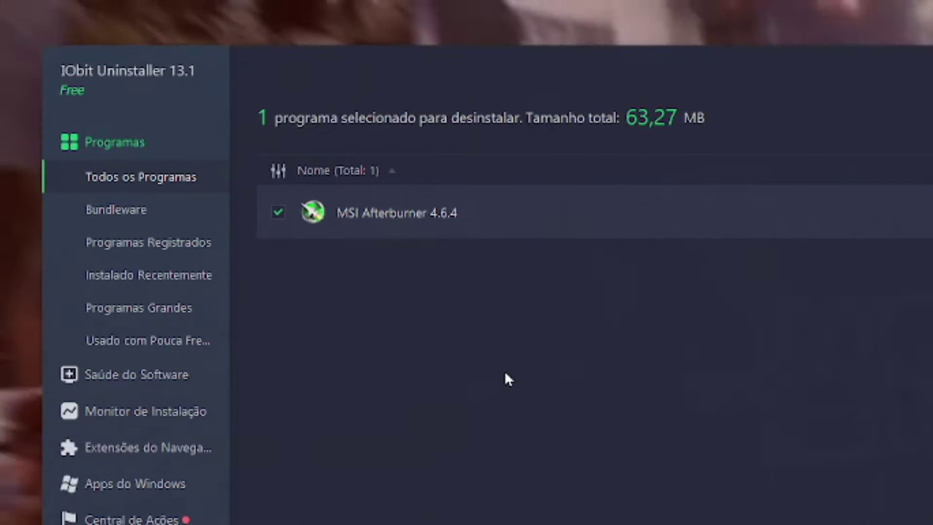
pyautogui.moveTo(288, 237)
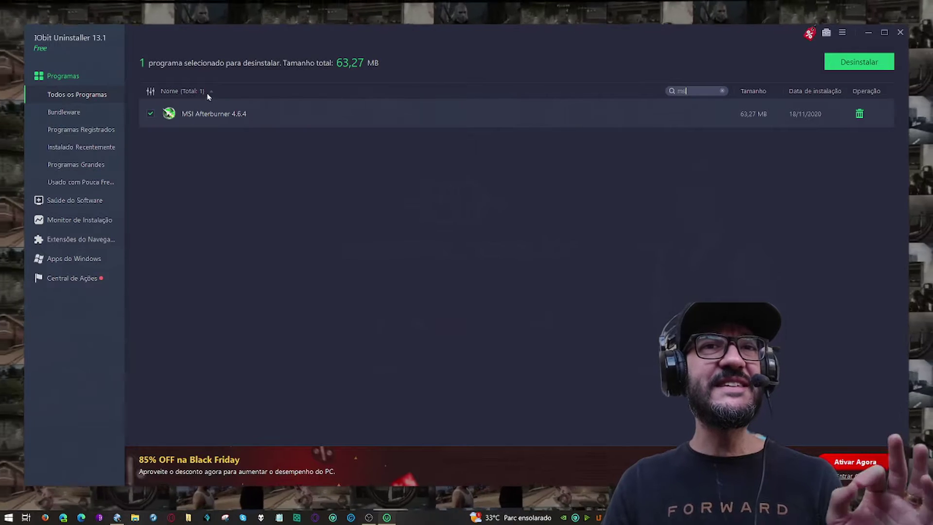
pyautogui.moveTo(622, 103)
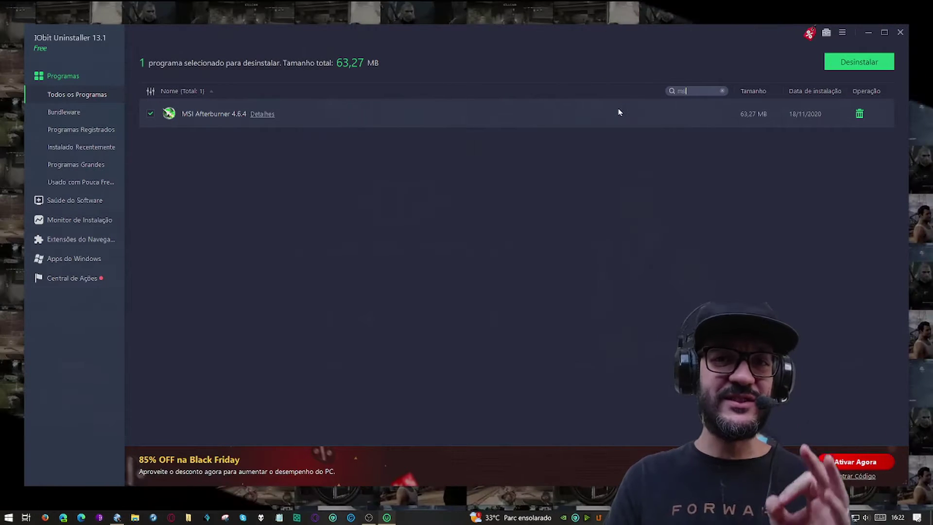
pyautogui.click(723, 91)
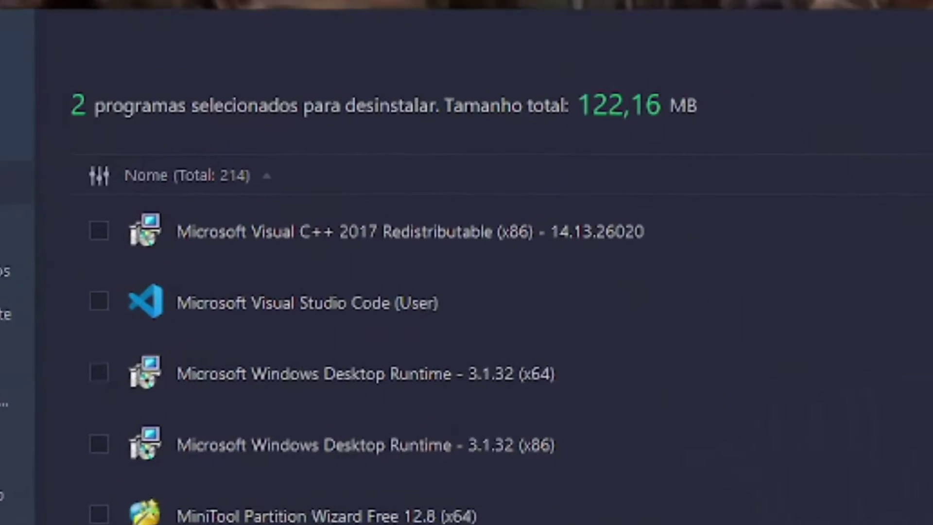
# - Uninstall the two marked programs with automatic removal of residual files, then close the summary and the uninstaller
pyautogui.click(759, 128)
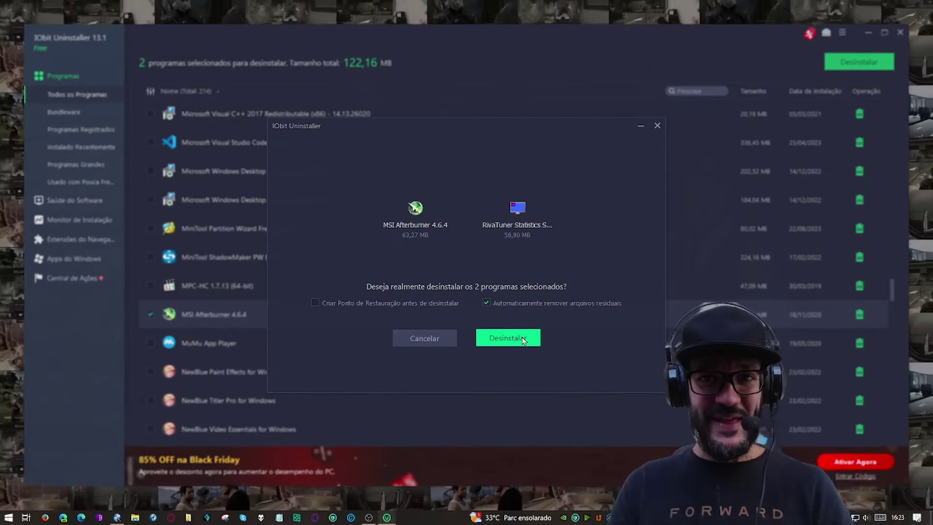
pyautogui.click(524, 340)
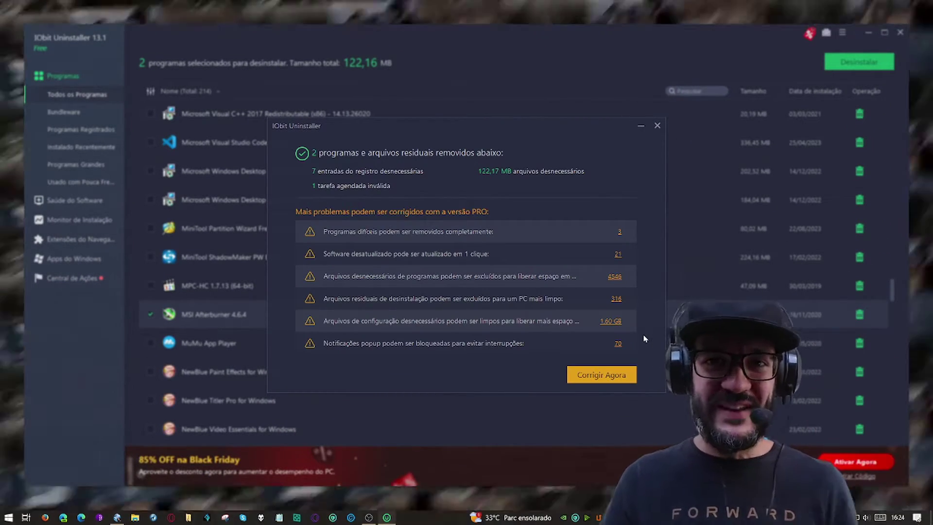
pyautogui.click(658, 128)
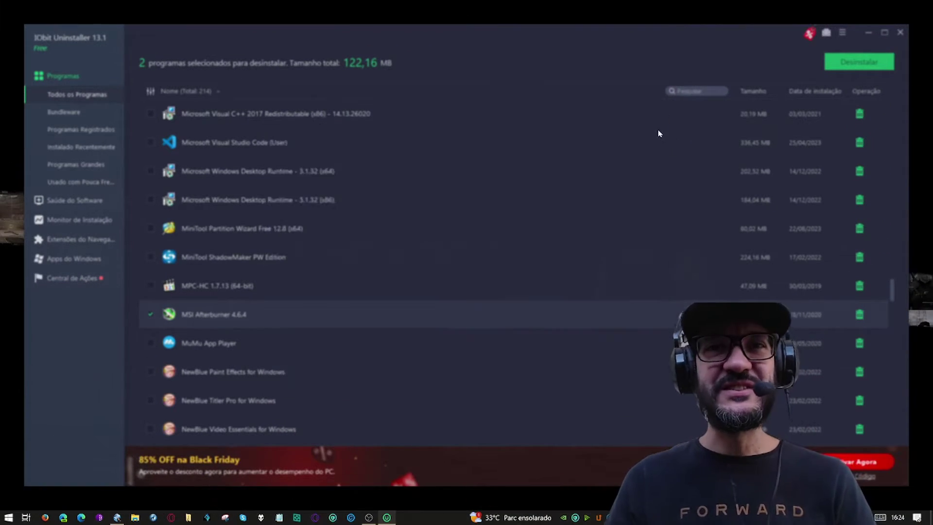
pyautogui.click(901, 32)
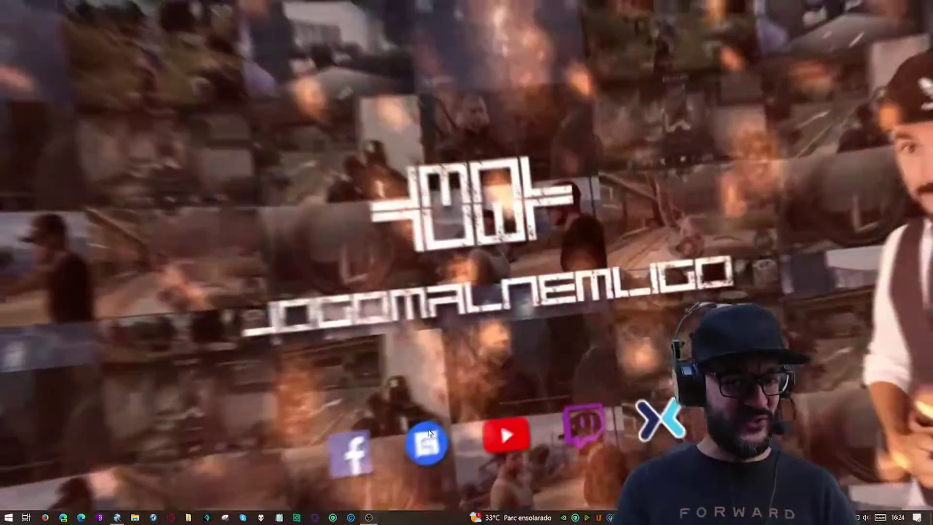
# - Search Windows for "desins", open "Adicionar ou remover programas" and maximize the settings window
pyautogui.press('super')
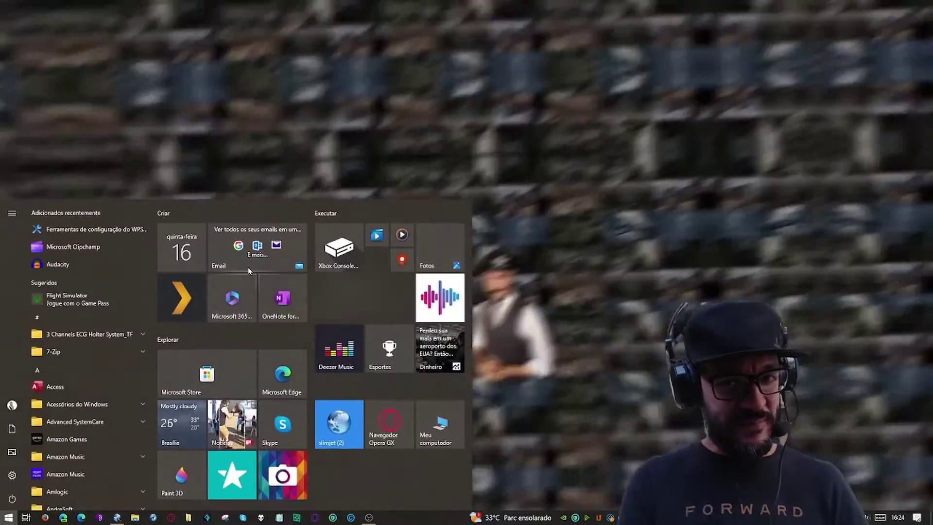
pyautogui.write('desins')
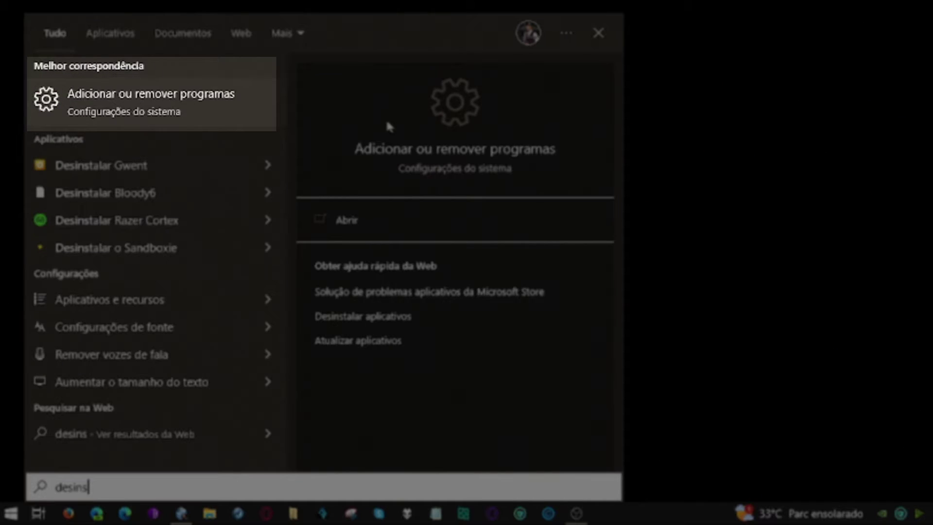
pyautogui.press('Return')
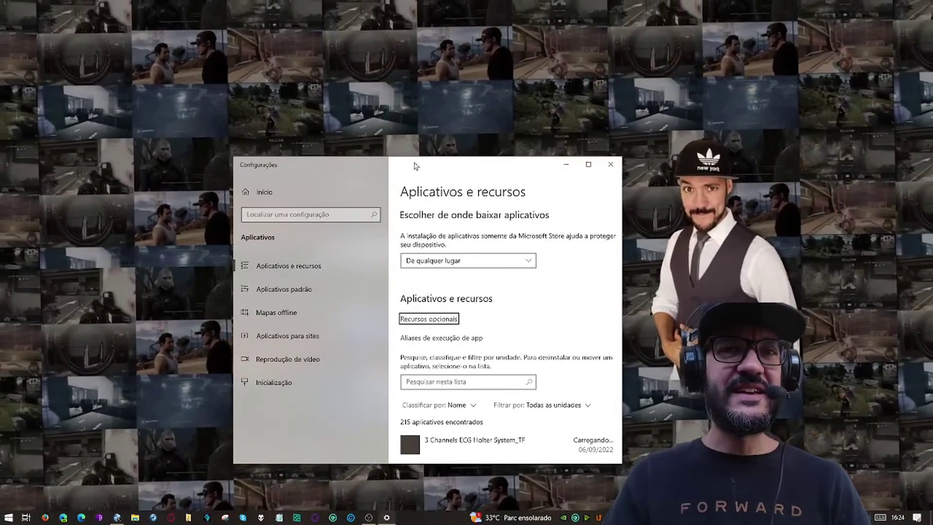
pyautogui.doubleClick(414, 166)
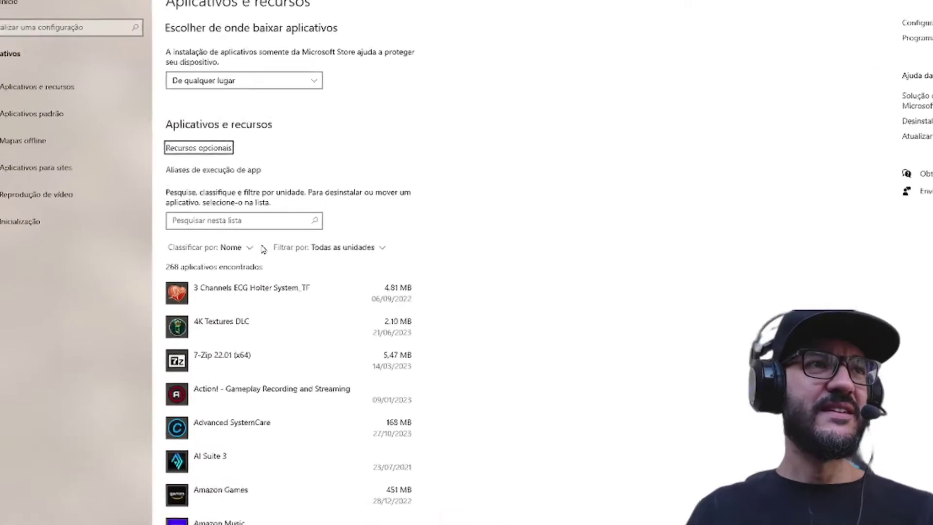
# - Check the installed apps list for "msi" and "riva", clear the search and close the settings
pyautogui.click(252, 225)
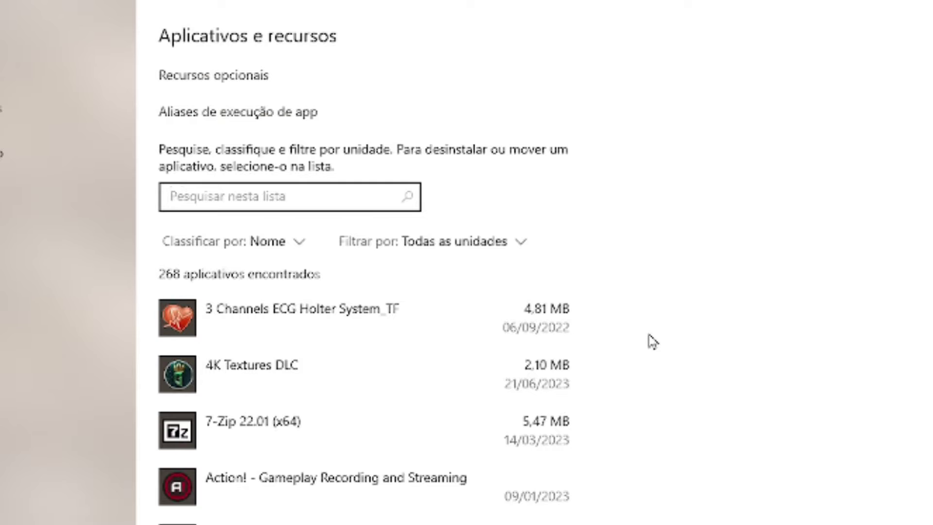
pyautogui.write('msio')
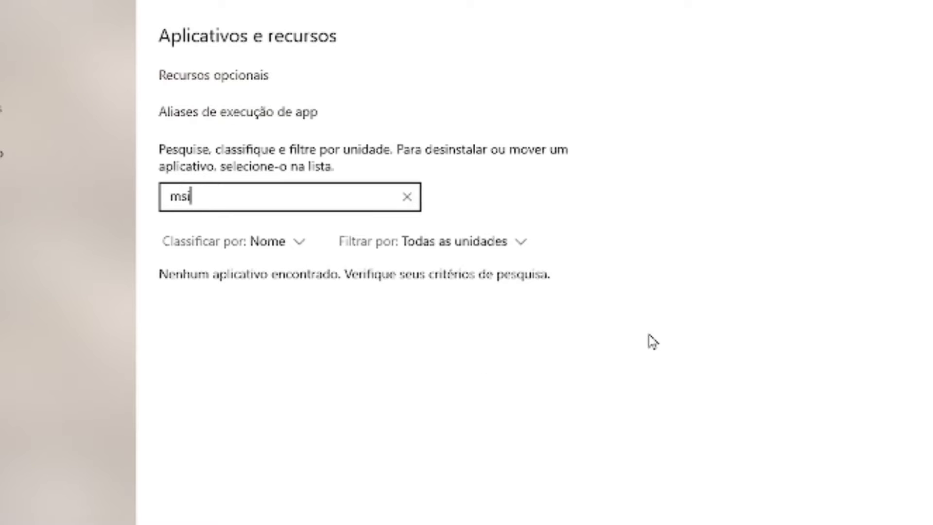
pyautogui.press('BackSpace')
pyautogui.press('BackSpace')
pyautogui.press('BackSpace')
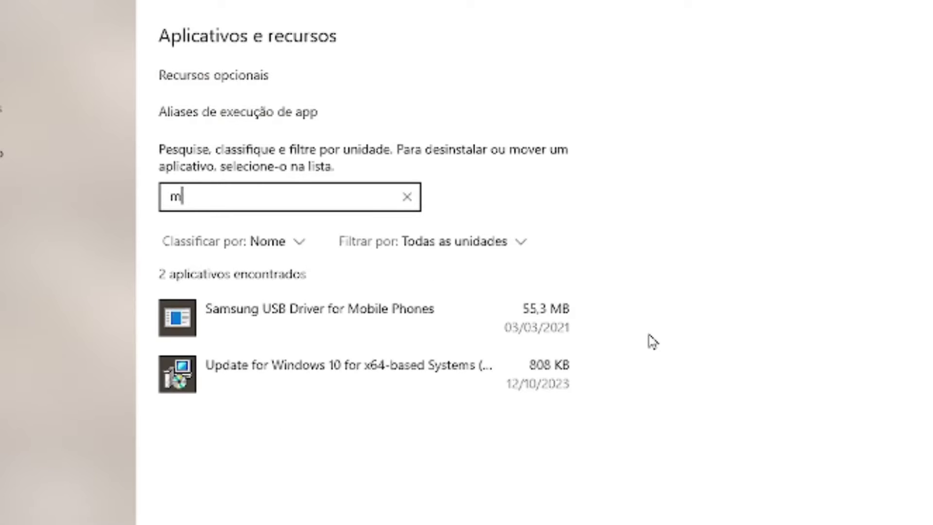
pyautogui.write('riva')
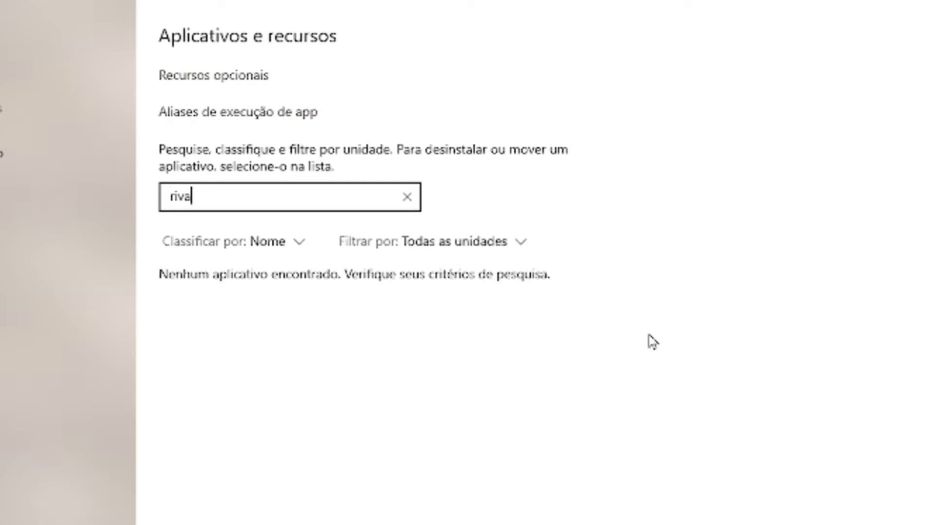
pyautogui.press('BackSpace')
pyautogui.press('BackSpace')
pyautogui.press('BackSpace')
pyautogui.press('BackSpace')
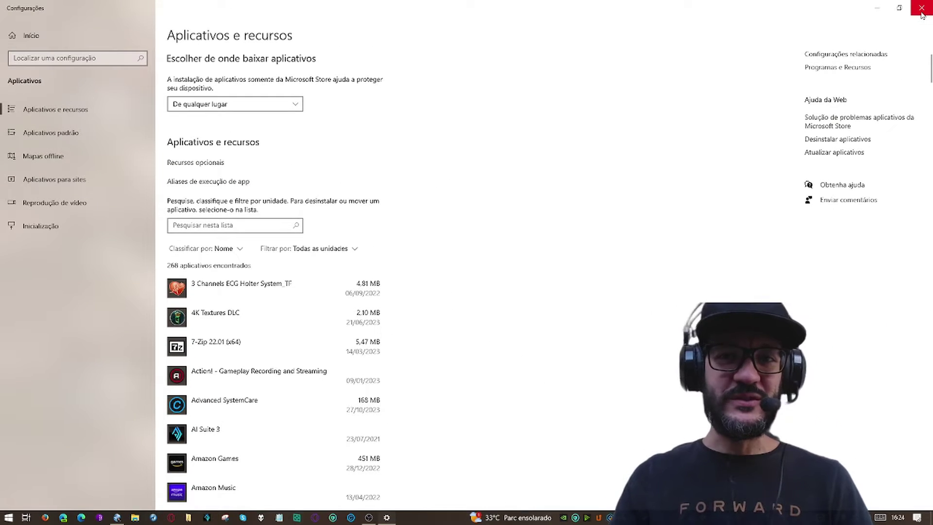
pyautogui.click(922, 13)
# - Switch to the browser and download Display Driver Uninstaller (DDU) 18.0.6.9 from Guru3D as [Guru3D.com]-DDU.zip into D:\Documentos\Downloads
pyautogui.click(115, 472)
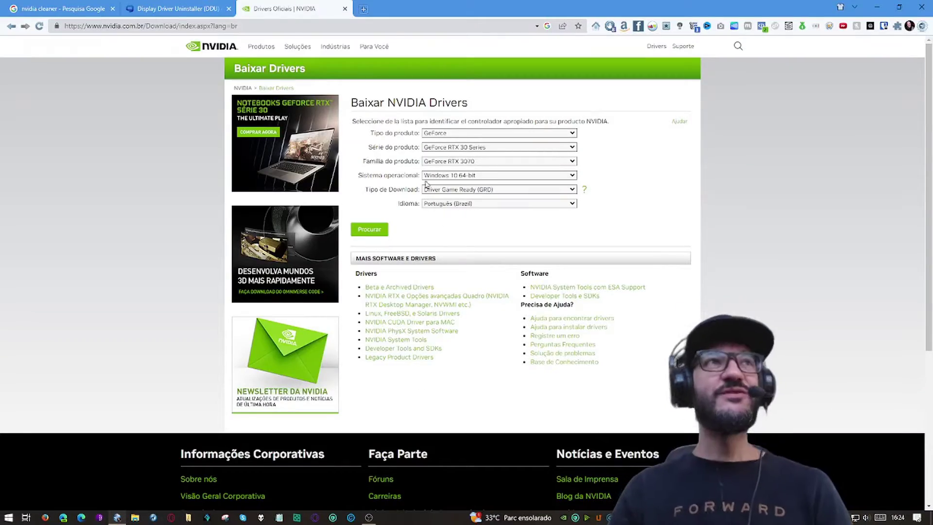
pyautogui.hotkey('ctrl', 'shift', 'b')
pyautogui.click(150, 10)
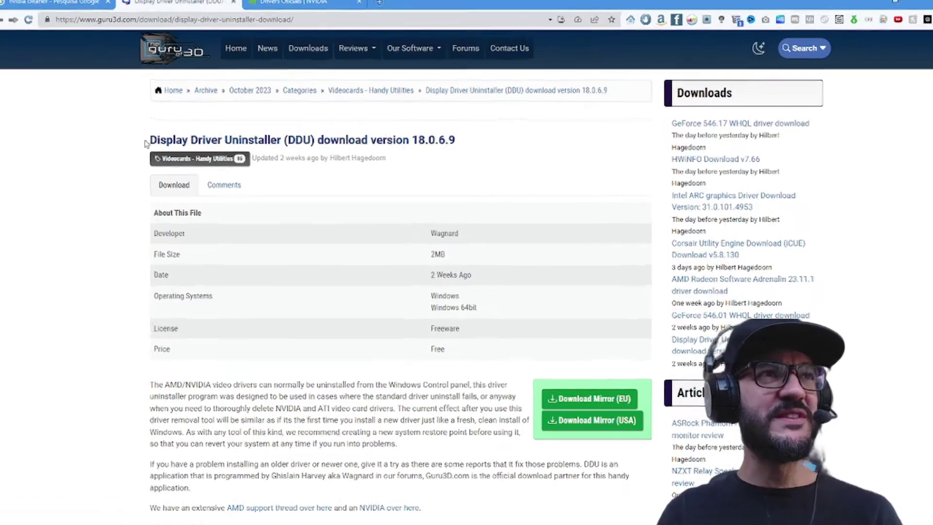
pyautogui.moveTo(148, 140); pyautogui.dragTo(273, 141)
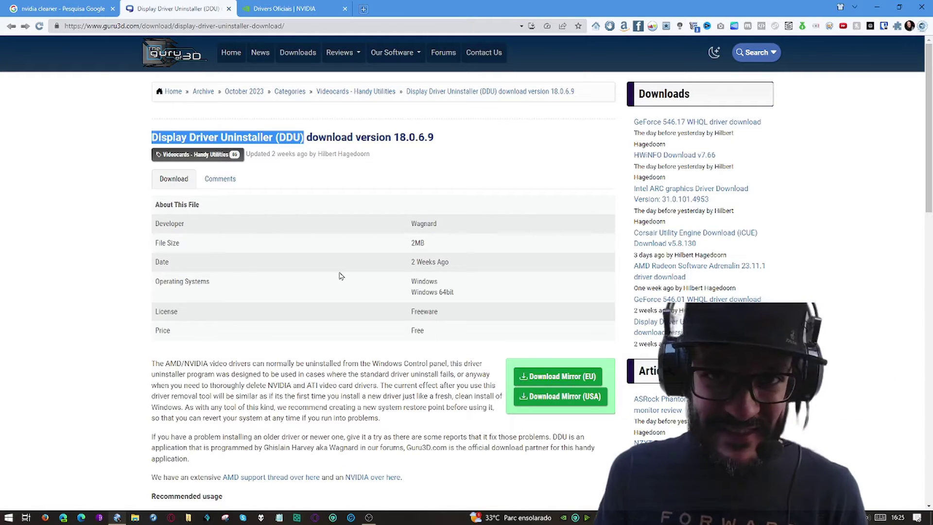
pyautogui.scroll(-1, 562, 350)
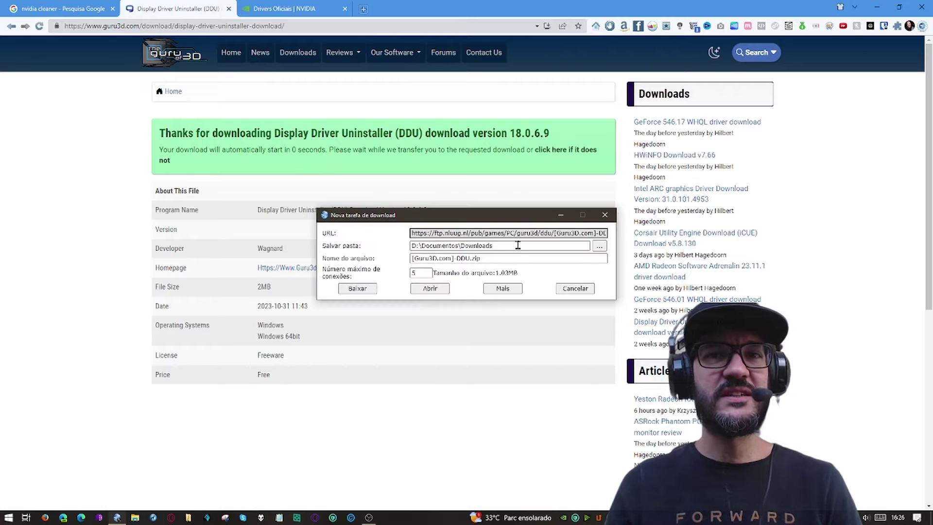
pyautogui.click(357, 289)
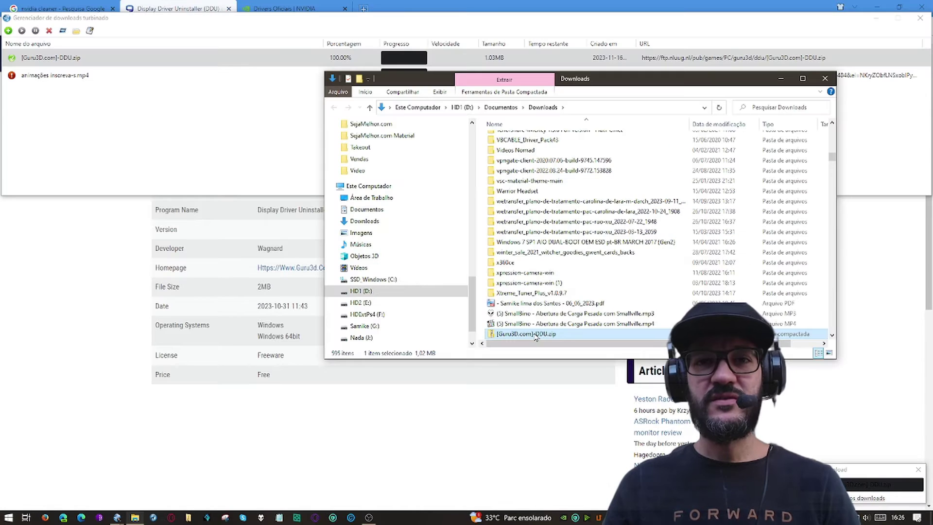
# - Extract [Guru3D.com]-DDU.zip with 7-Zip into its own [Guru3D.com]-DDU folder and open that folder
pyautogui.rightClick(535, 333)
pyautogui.moveTo(608, 248)
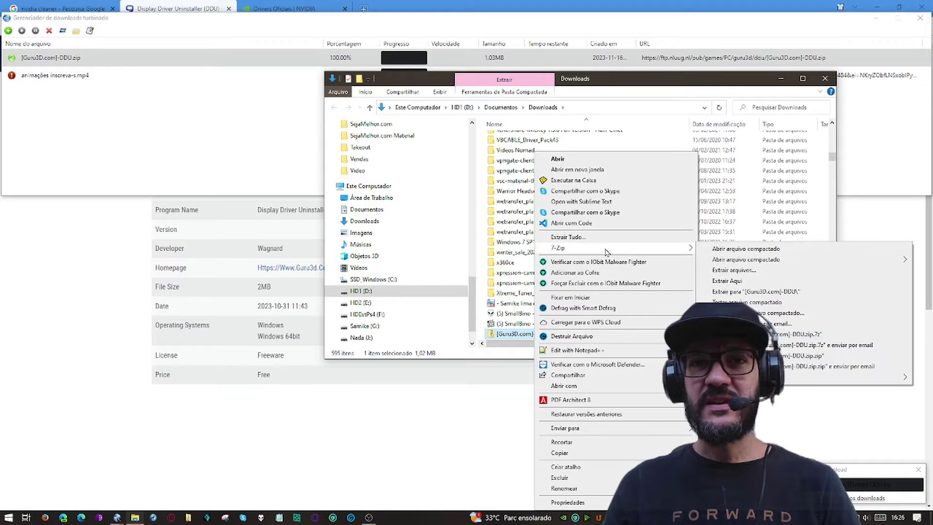
pyautogui.click(741, 292)
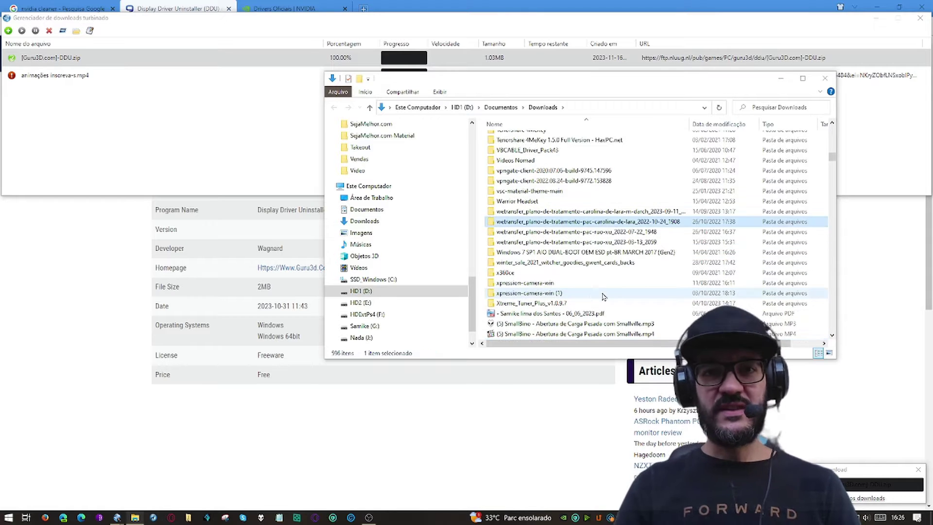
pyautogui.press('Home')
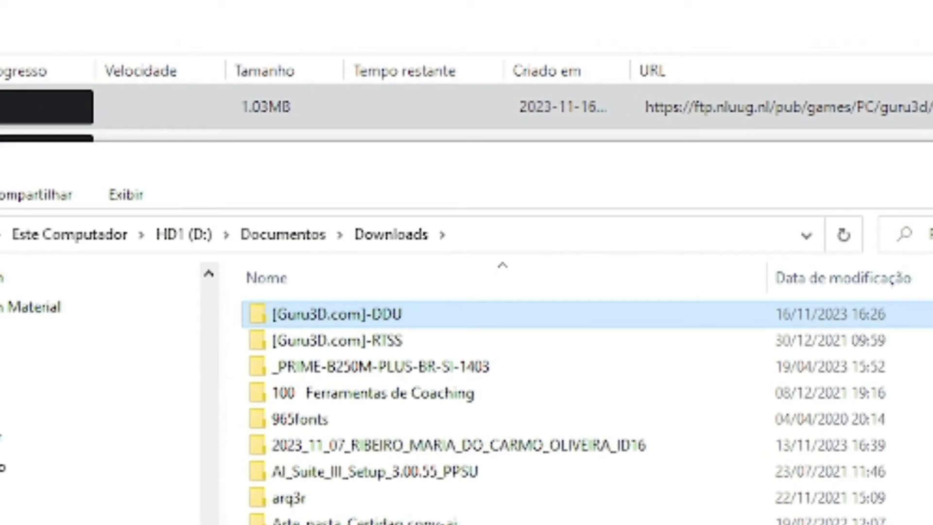
pyautogui.press('Return')
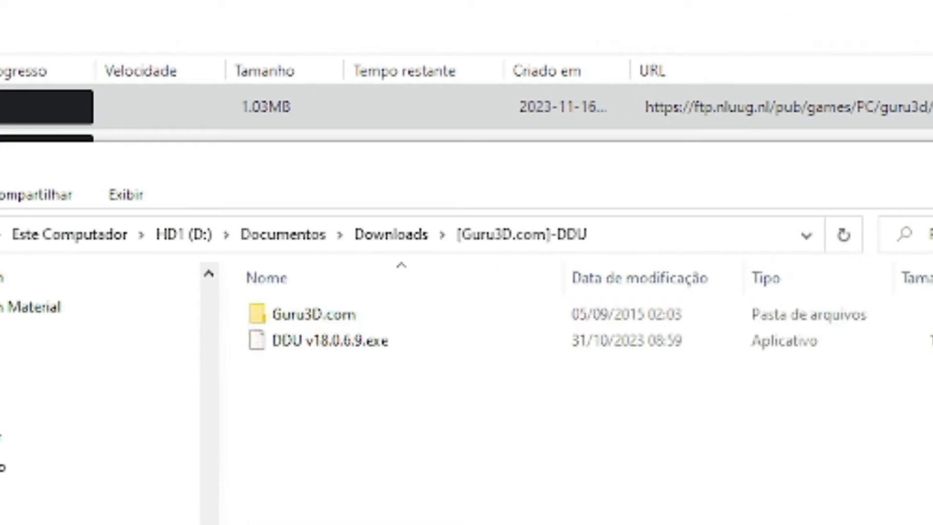
# - Run DDU v18.0.6.9.exe to extract its contents into the [Guru3D.com]-DDU folder, and open the DDU v18.0.6.9 folder
pyautogui.doubleClick(316, 346)
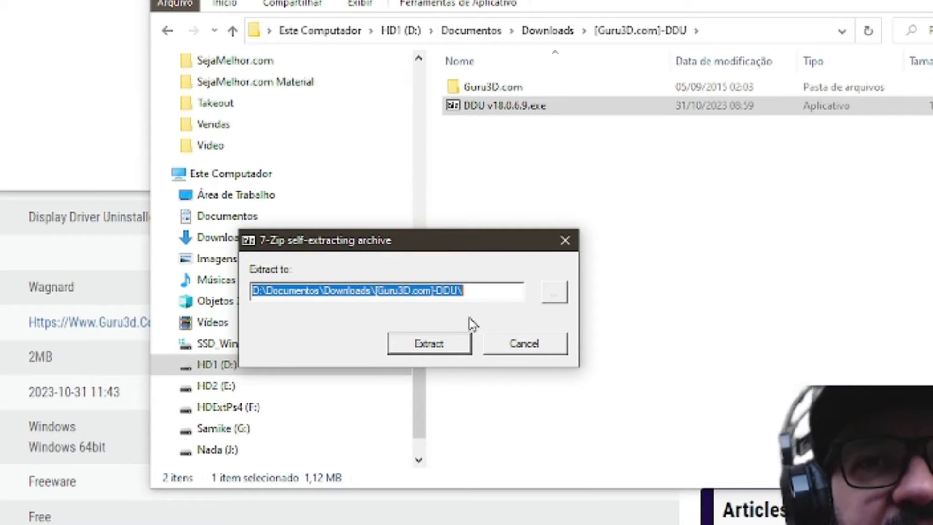
pyautogui.click(451, 348)
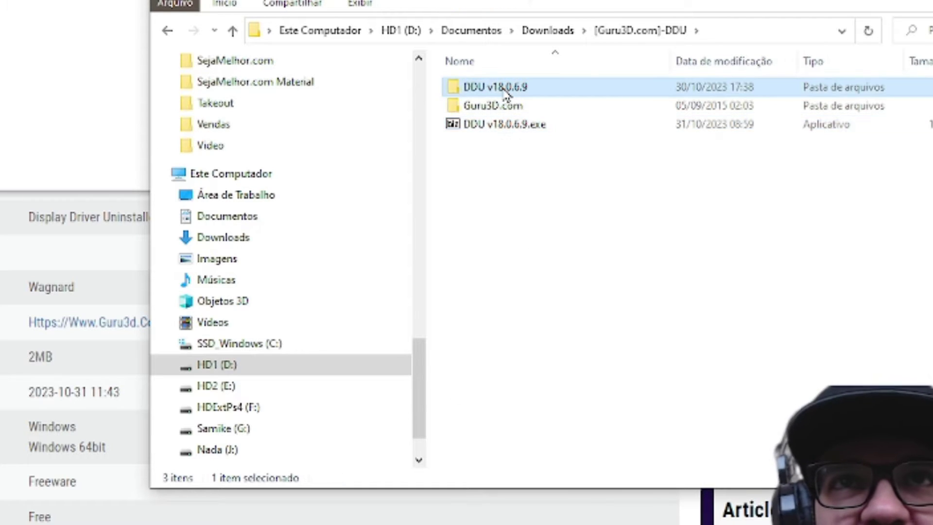
pyautogui.doubleClick(505, 88)
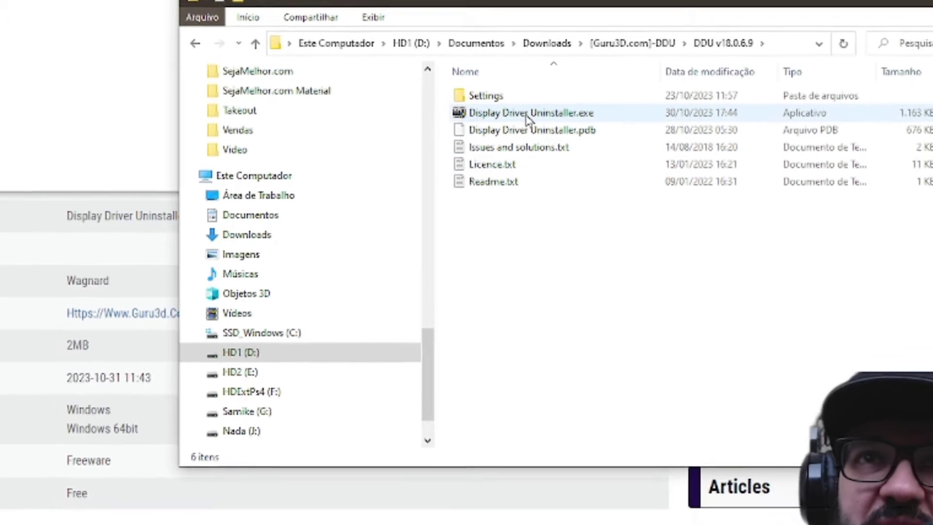
# - Launch Display Driver Uninstaller.exe with permission to make changes, and acknowledge the first-use notice
pyautogui.doubleClick(529, 114)
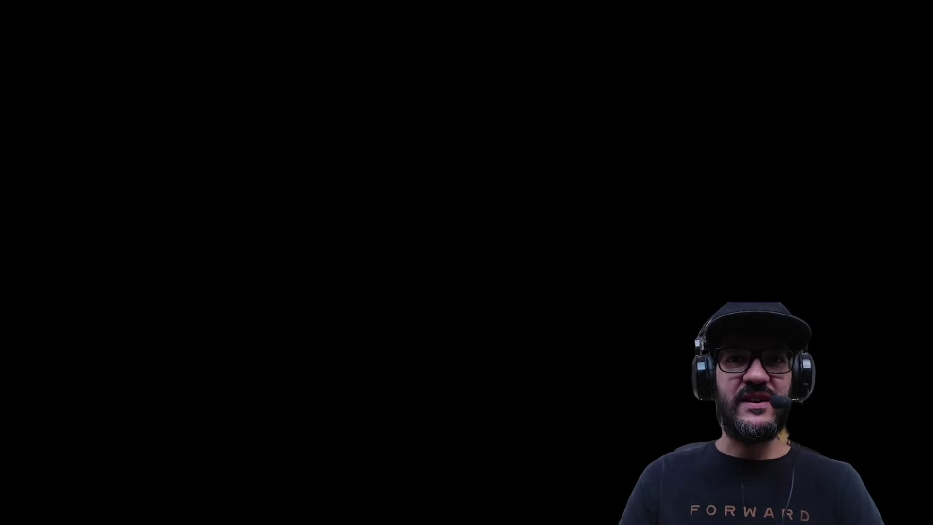
pyautogui.click(537, 279)
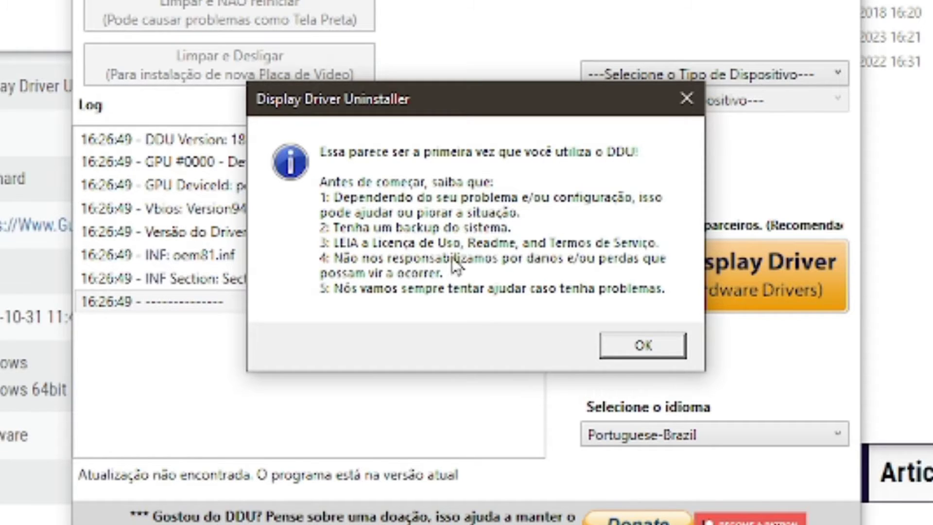
pyautogui.click(632, 354)
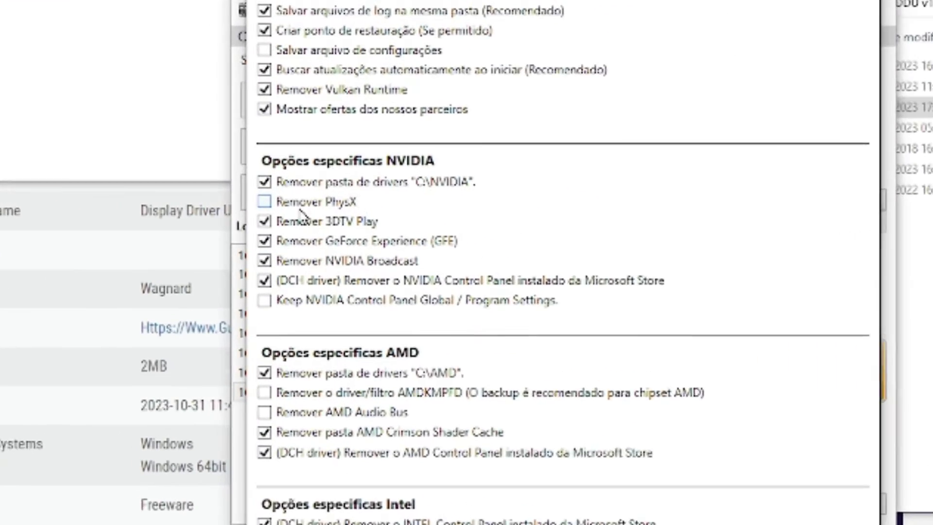
# - In the DDU options, enable removal of PhysX and the option that prevents Windows Update from downloading drivers for new devices
pyautogui.click(298, 204)
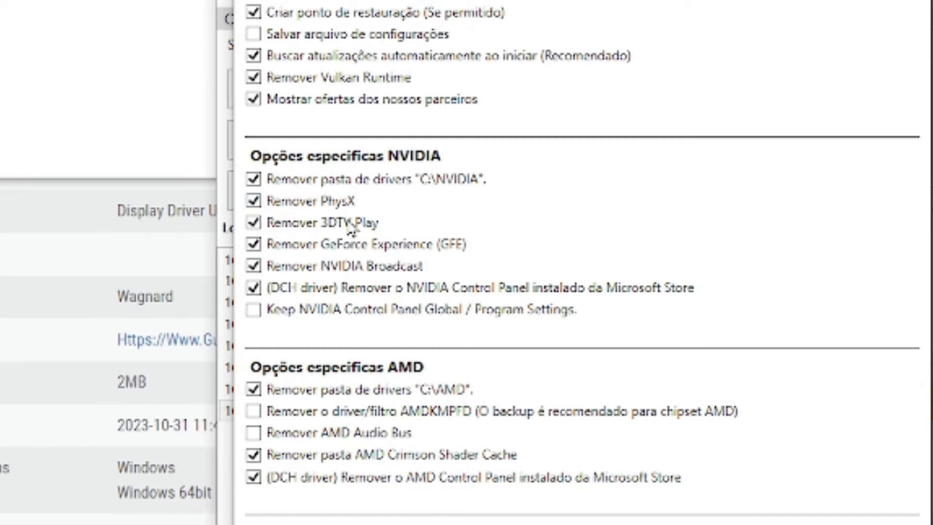
pyautogui.moveTo(329, 323)
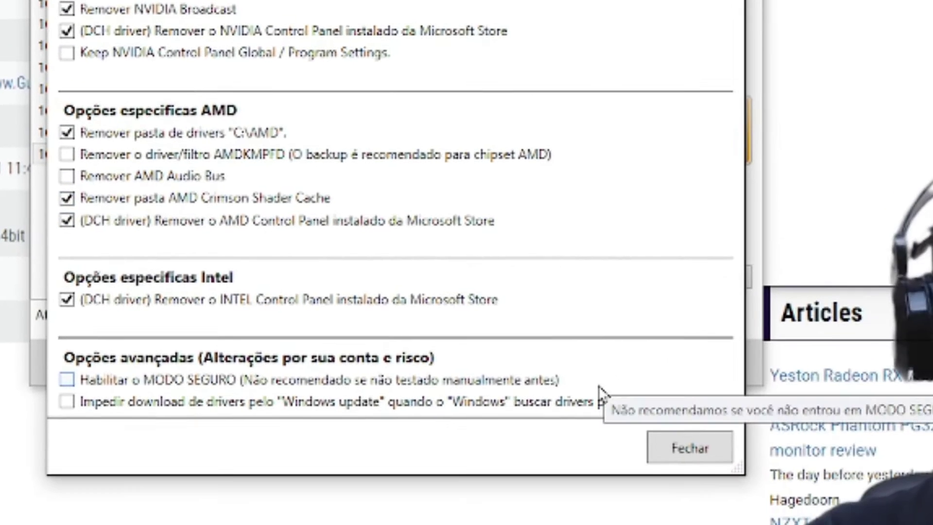
pyautogui.moveTo(564, 421)
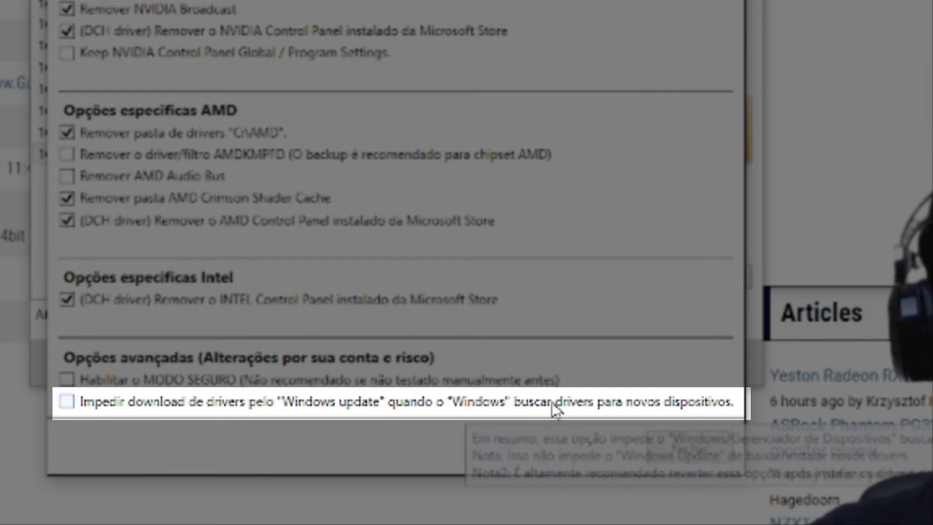
pyautogui.click(554, 408)
pyautogui.click(561, 142)
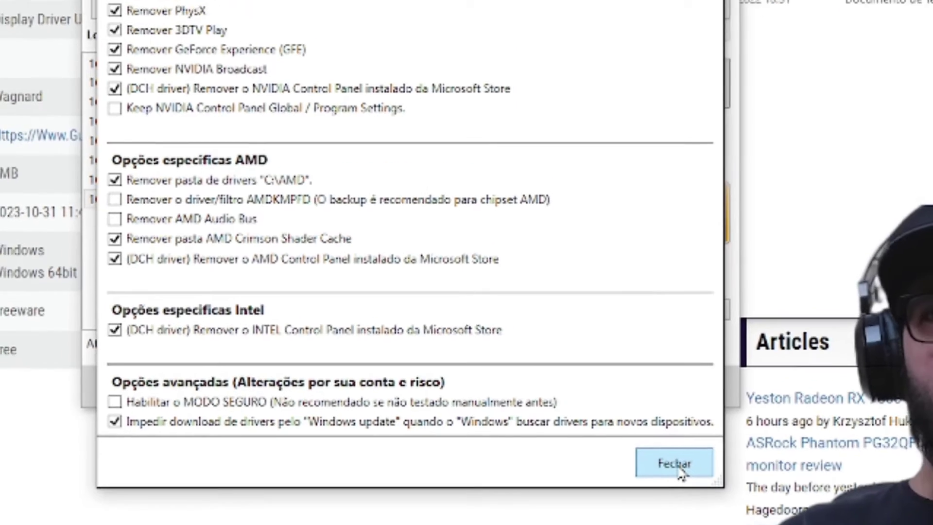
# - Close the DDU options, acknowledge the Safe Mode notice, and choose the type of device to clean
pyautogui.click(694, 454)
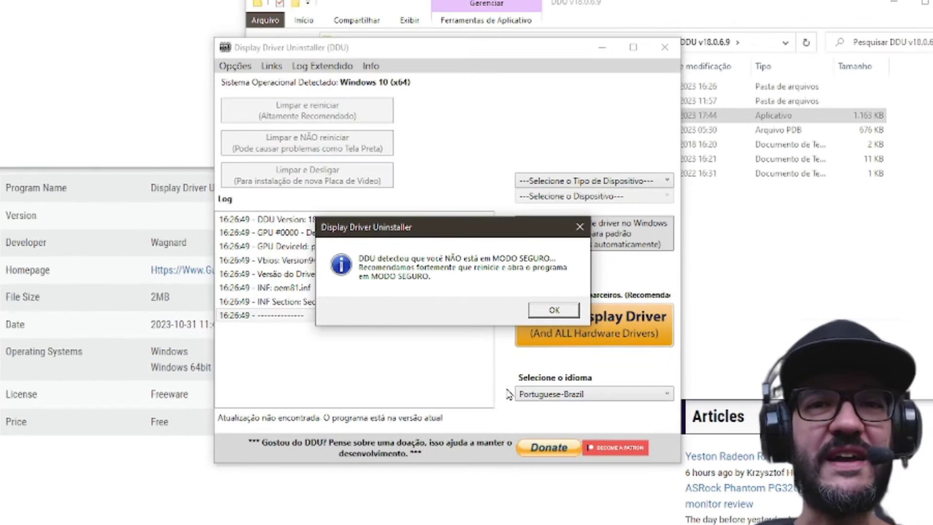
pyautogui.click(546, 315)
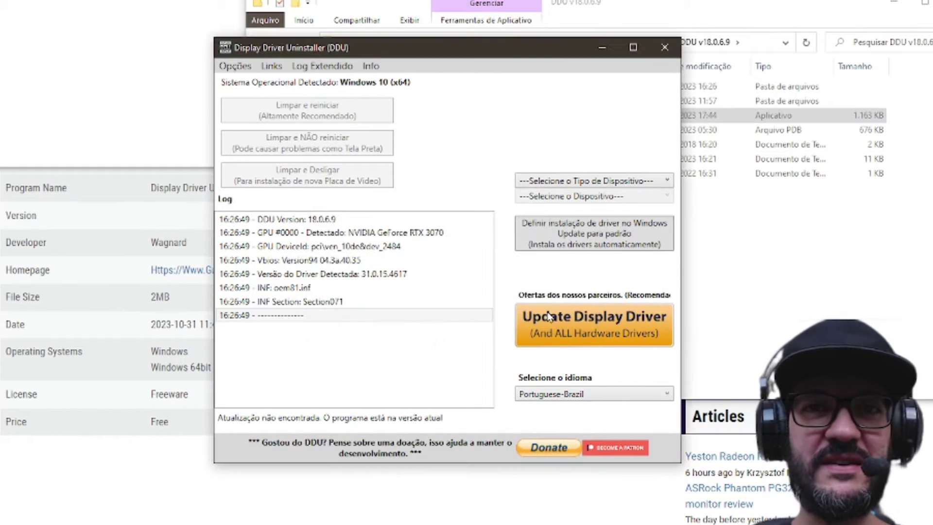
pyautogui.click(576, 180)
pyautogui.click(554, 223)
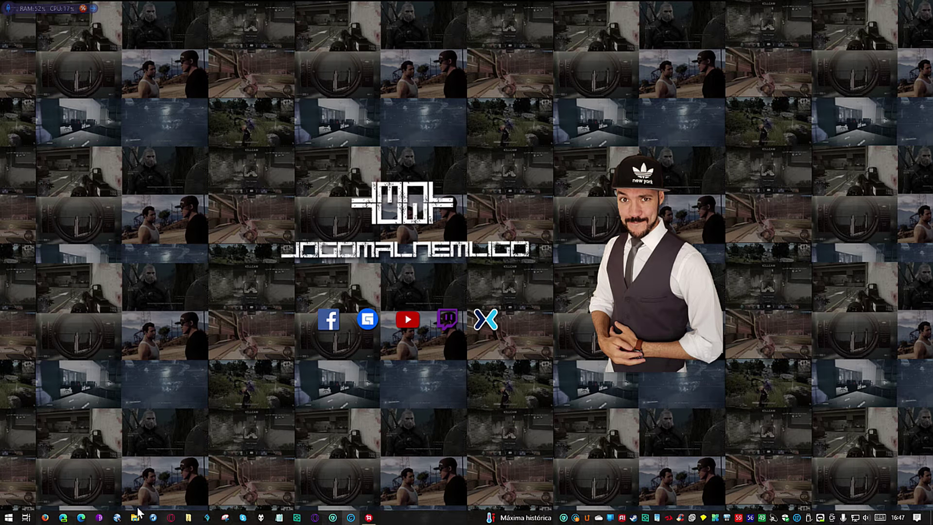
# - Switch to the web browser and fill the Google search with "nvidia latest driver"
pyautogui.click(115, 518)
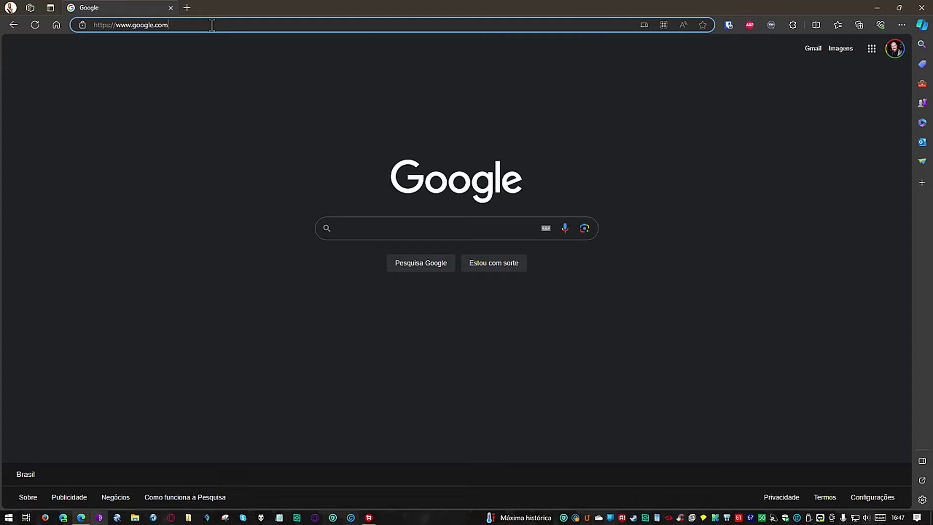
pyautogui.click(358, 227)
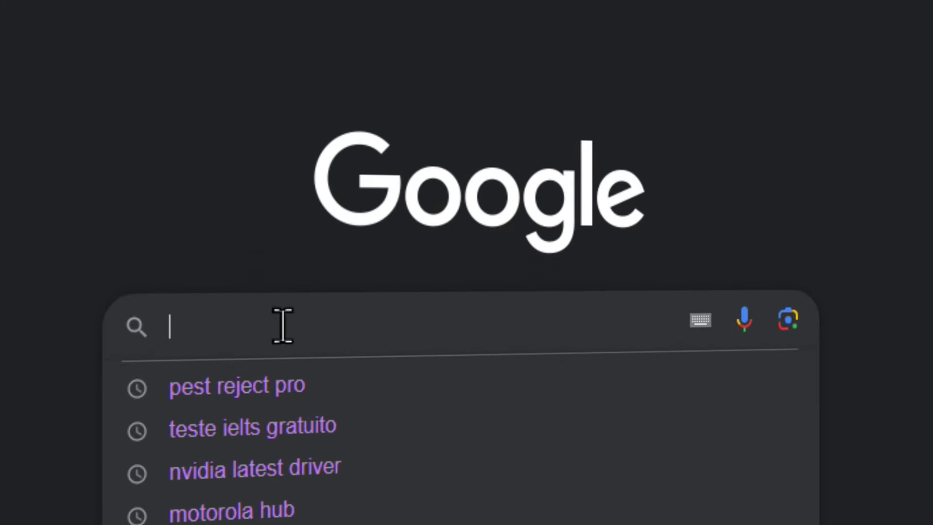
pyautogui.write('nvidia')
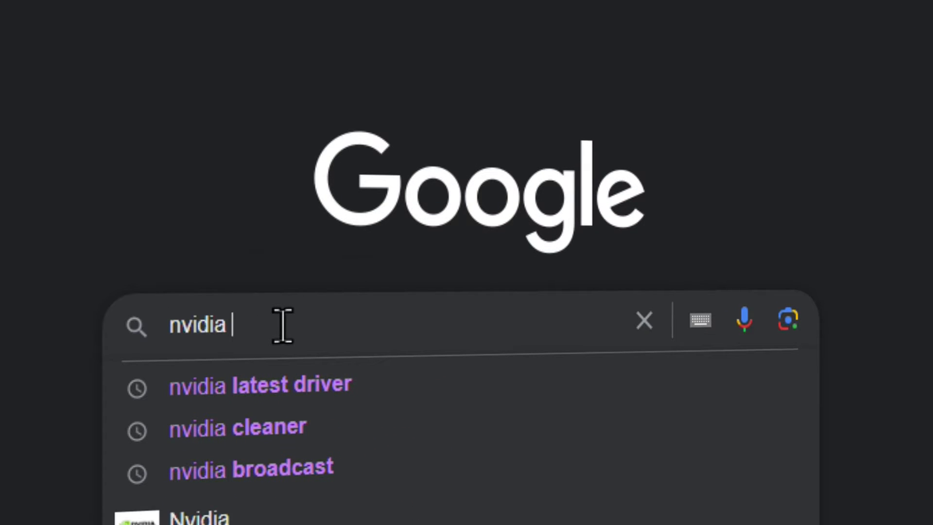
pyautogui.press('Down')
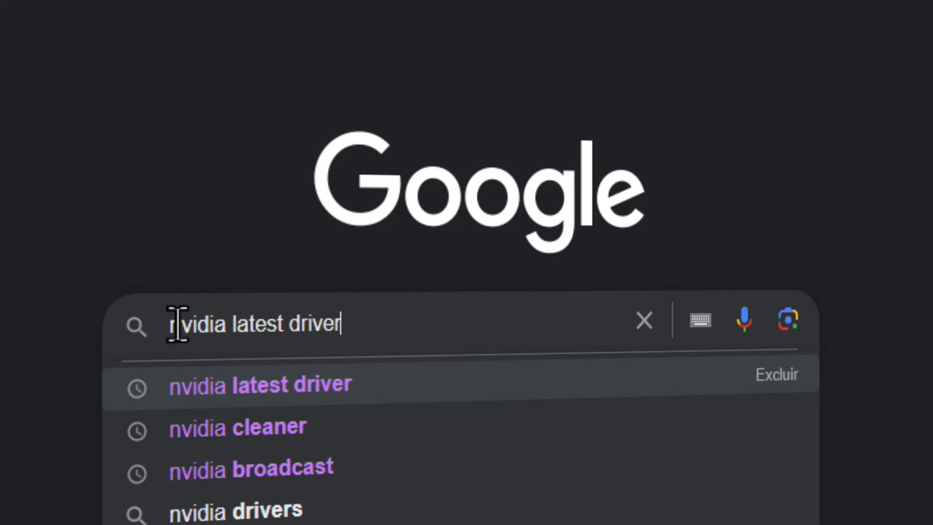
pyautogui.moveTo(168, 326); pyautogui.dragTo(227, 327)
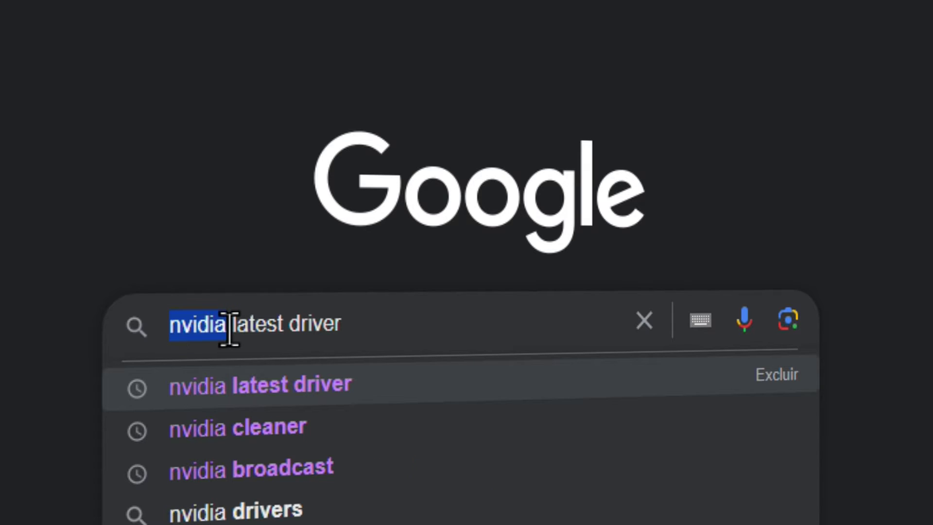
pyautogui.write('amd')
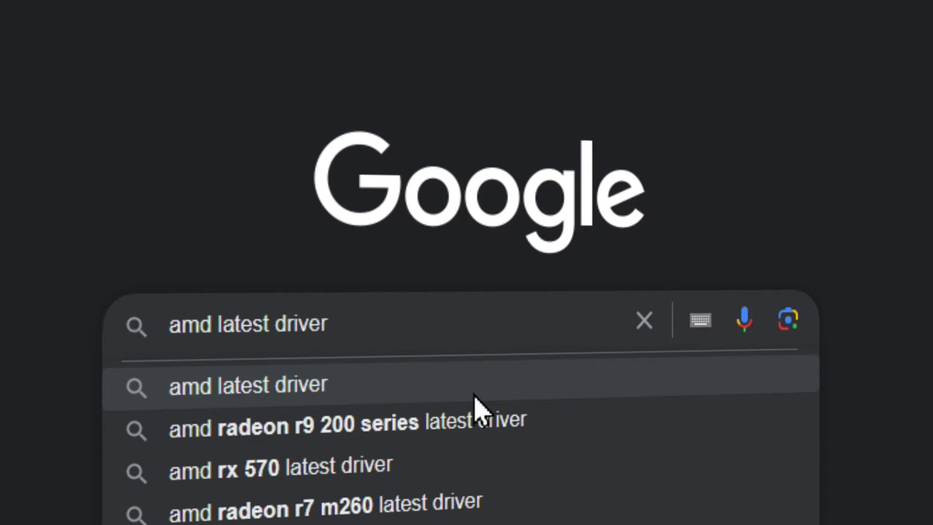
pyautogui.press('BackSpace')
pyautogui.press('BackSpace')
pyautogui.press('BackSpace')
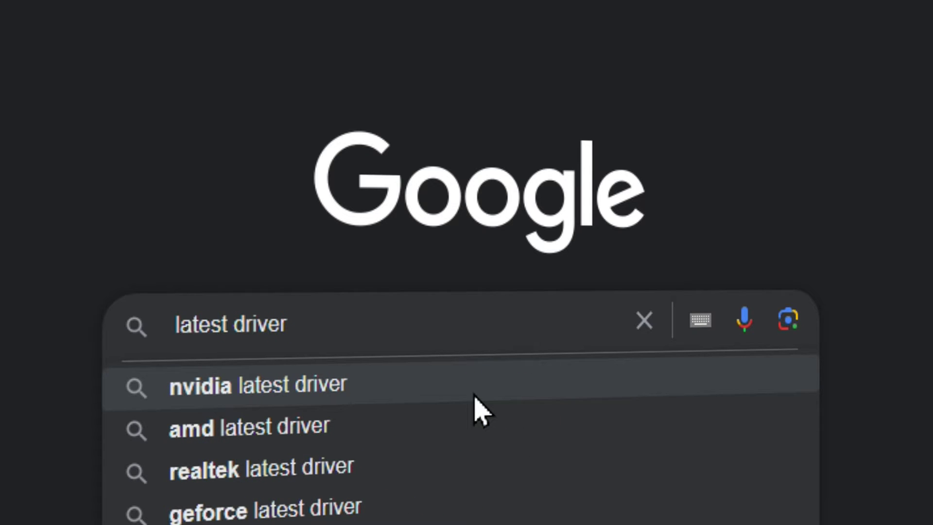
pyautogui.write('nvidia')
# - Run the "nvidia latest driver" search and open the official "Drivers Oficiais - NVIDIA" result on nvidia.com.br
pyautogui.press('Return')
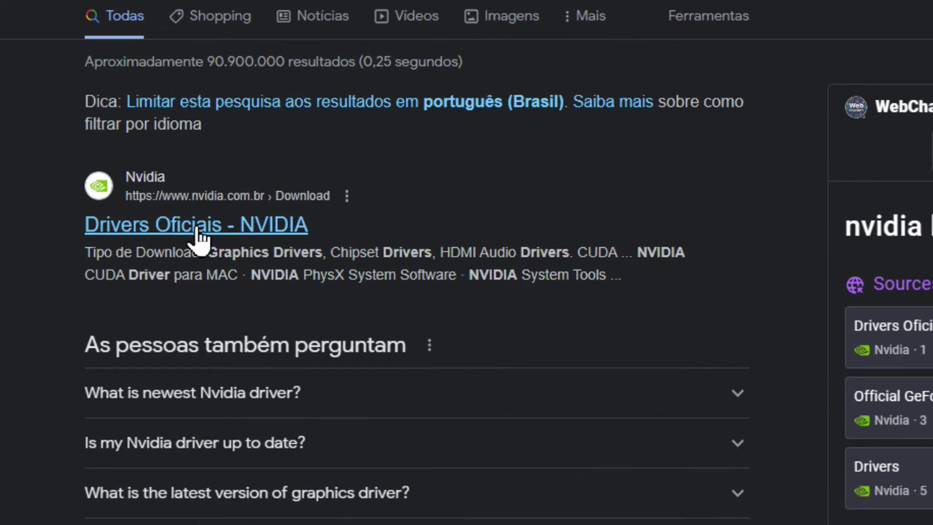
pyautogui.moveTo(125, 216); pyautogui.dragTo(223, 216)
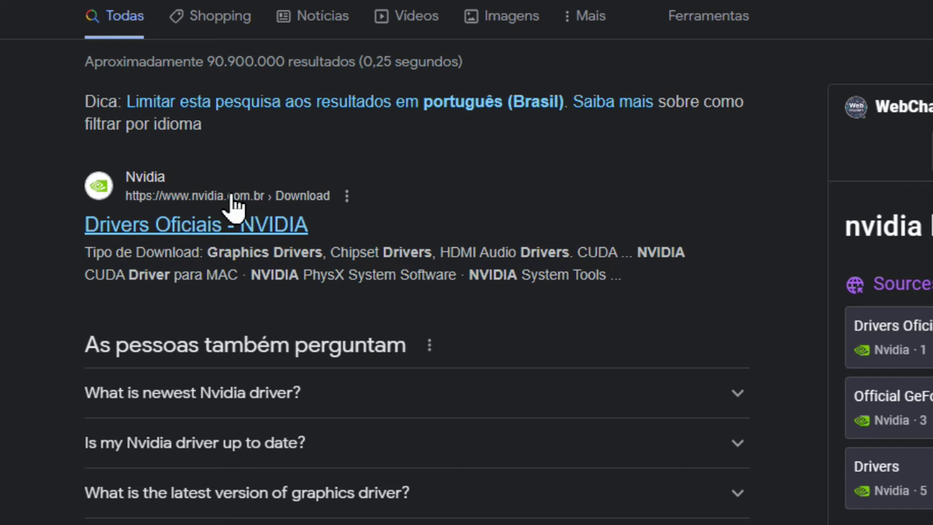
pyautogui.scroll(-12, 232, 204)
pyautogui.scroll(-12, 202, 426)
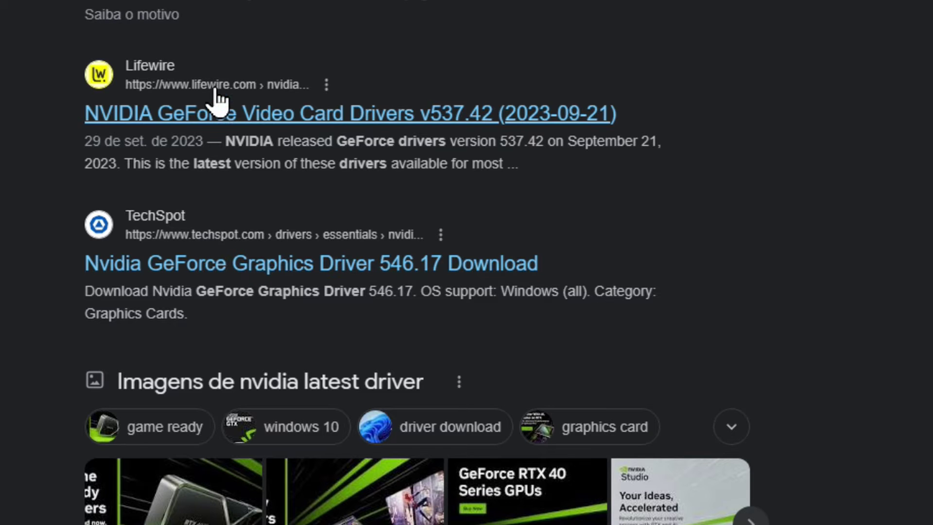
pyautogui.scroll(15, 620, 374)
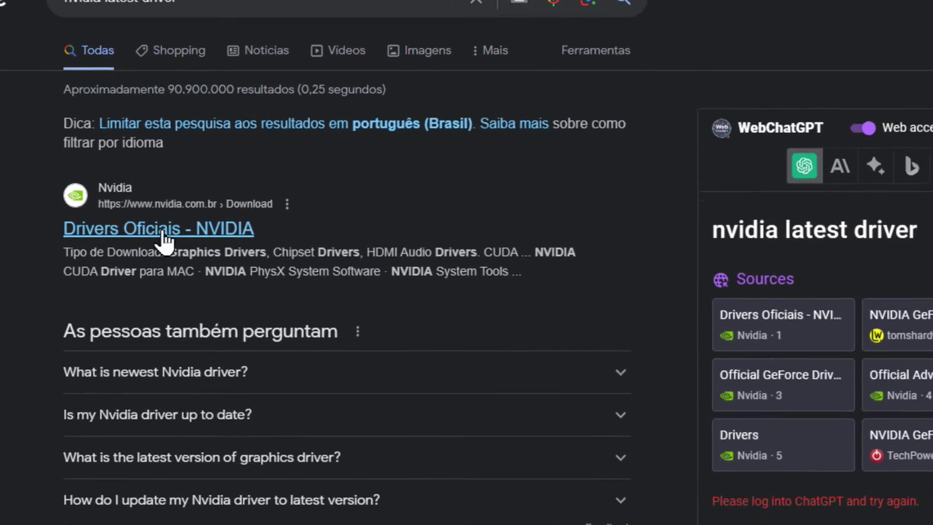
pyautogui.click(166, 238)
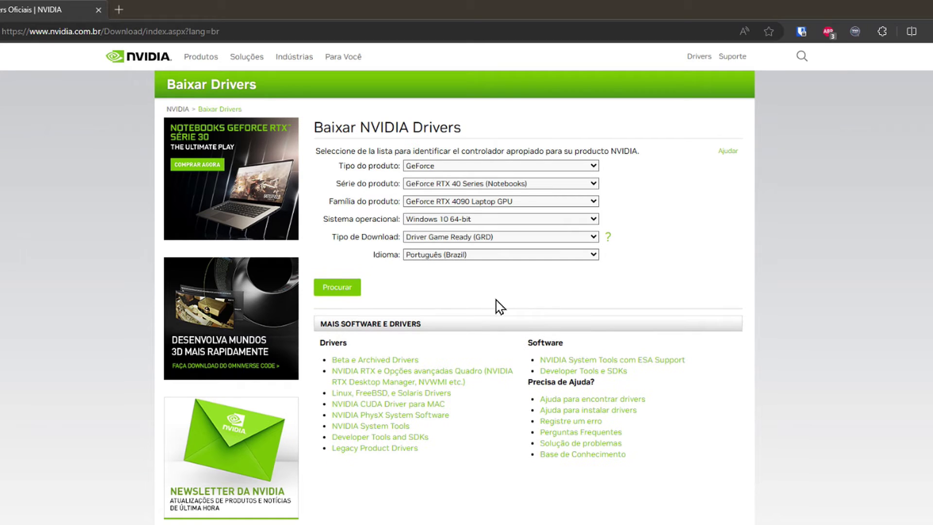
# - Search for the desktop GeForce RTX 30 Series, GeForce RTX 3070 driver with the Driver Game Ready (GRD) download type
pyautogui.click(593, 184)
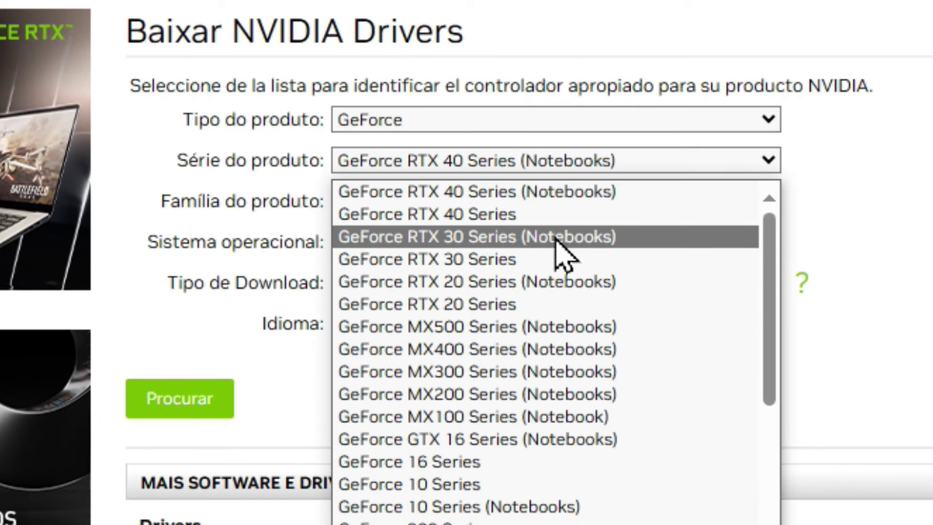
pyautogui.click(504, 259)
pyautogui.click(549, 201)
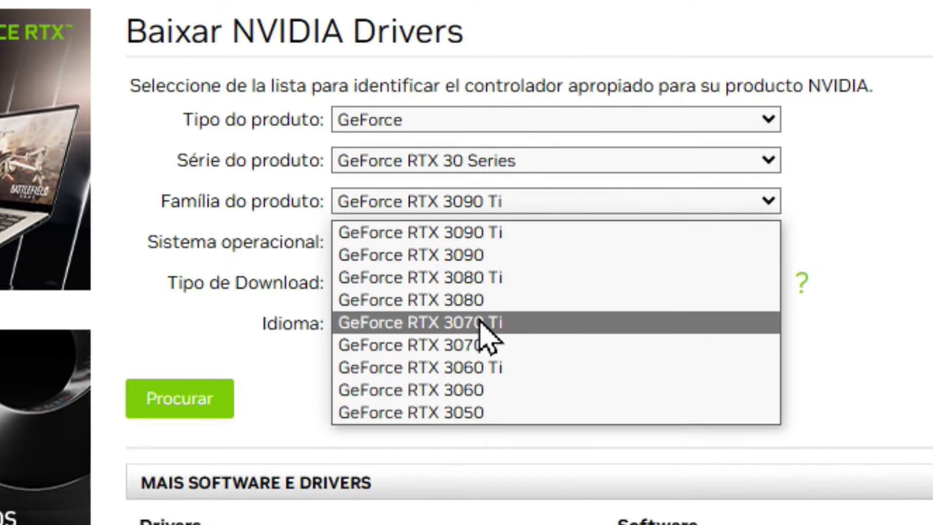
pyautogui.click(471, 345)
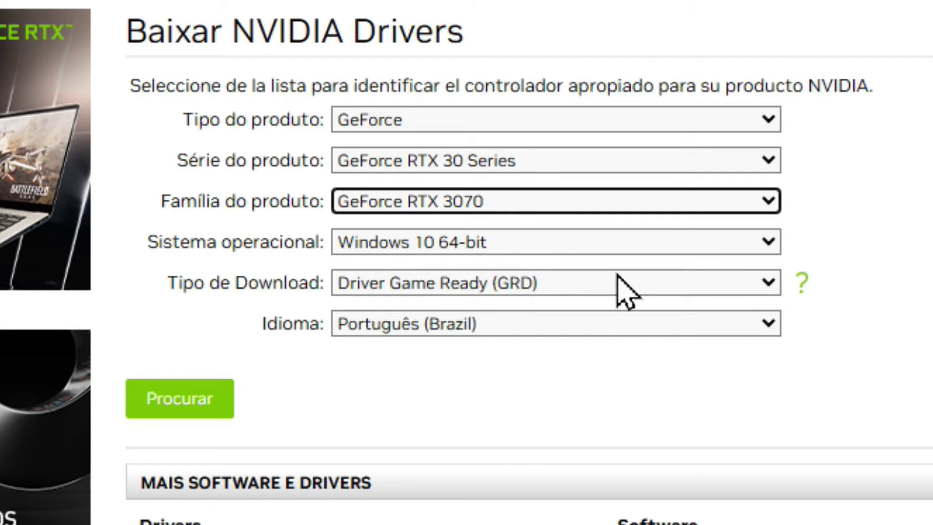
pyautogui.click(529, 290)
pyautogui.click(534, 309)
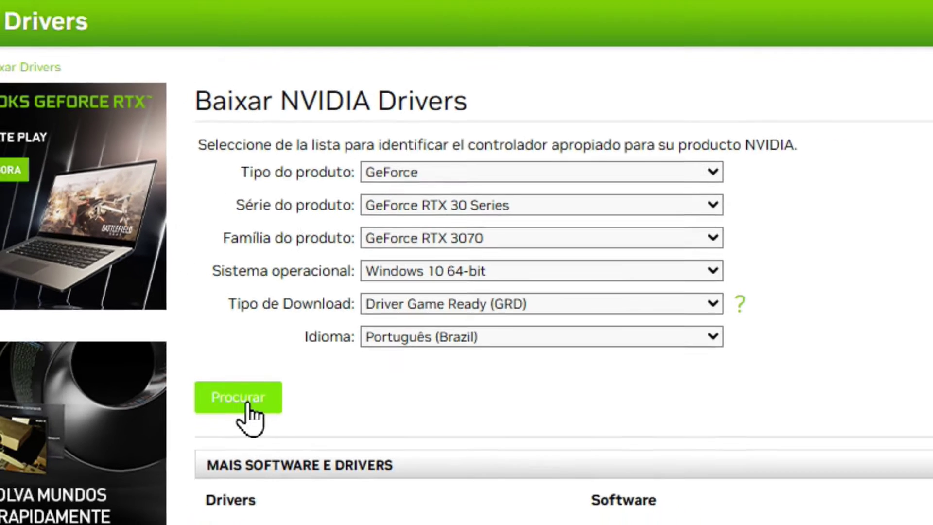
pyautogui.click(195, 409)
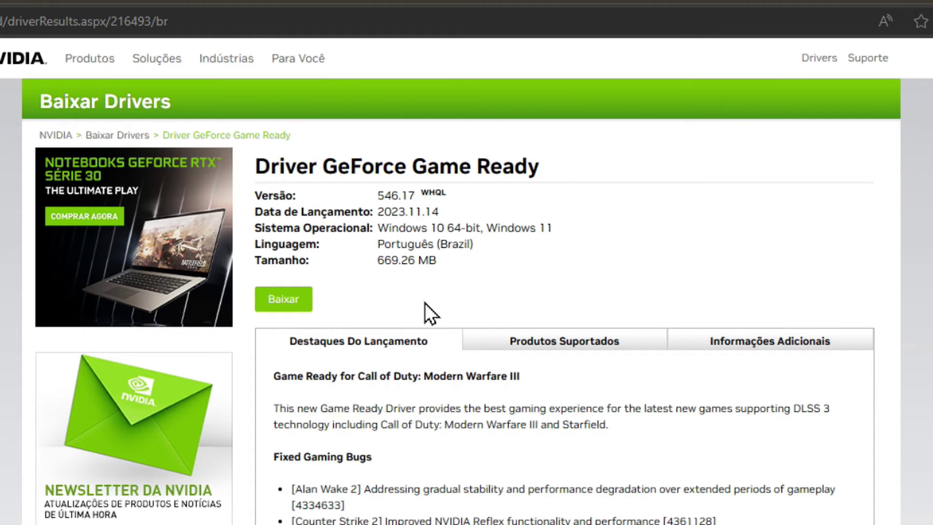
# - Download the 546.17 GeForce Game Ready driver and save its installer in the Downloads folder
pyautogui.click(286, 302)
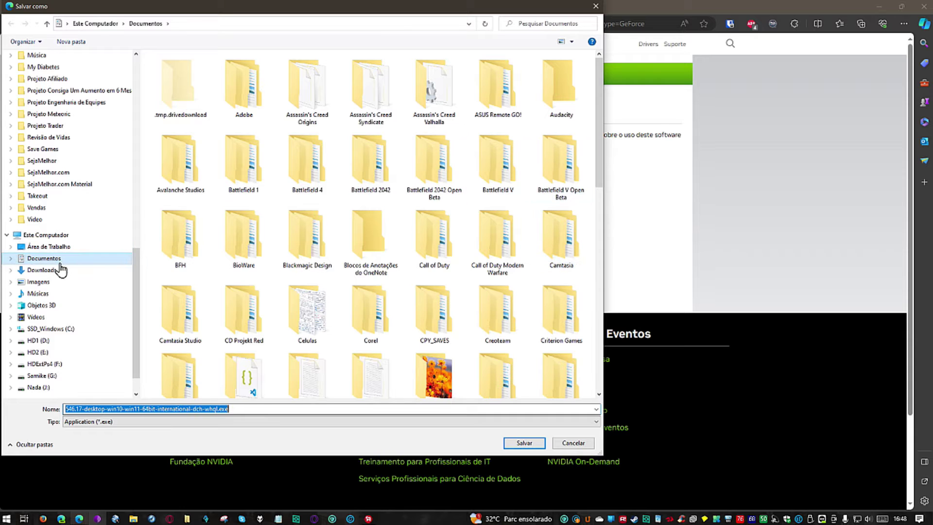
pyautogui.click(60, 270)
pyautogui.click(523, 443)
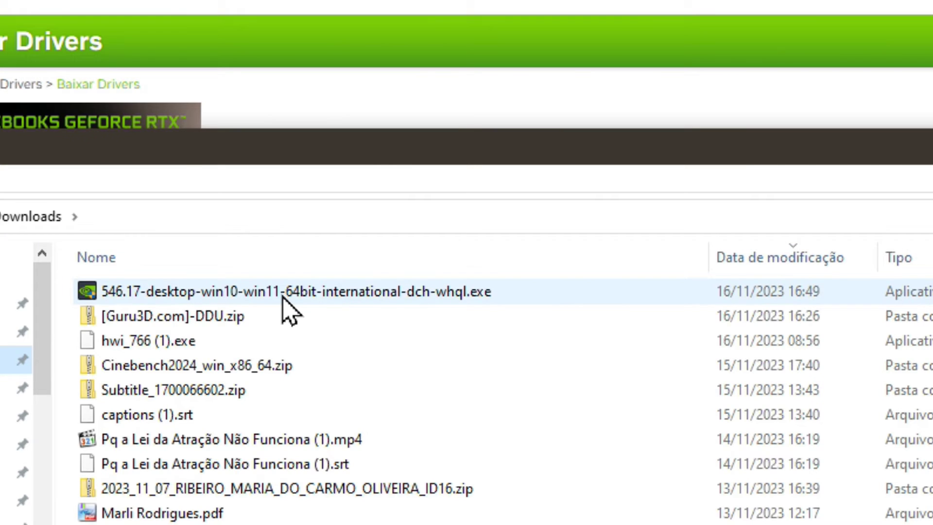
# - Run 546.17-desktop-win10-win11-64bit-international-dch-whql.exe from Downloads and allow it to make changes to the device
pyautogui.click(366, 181)
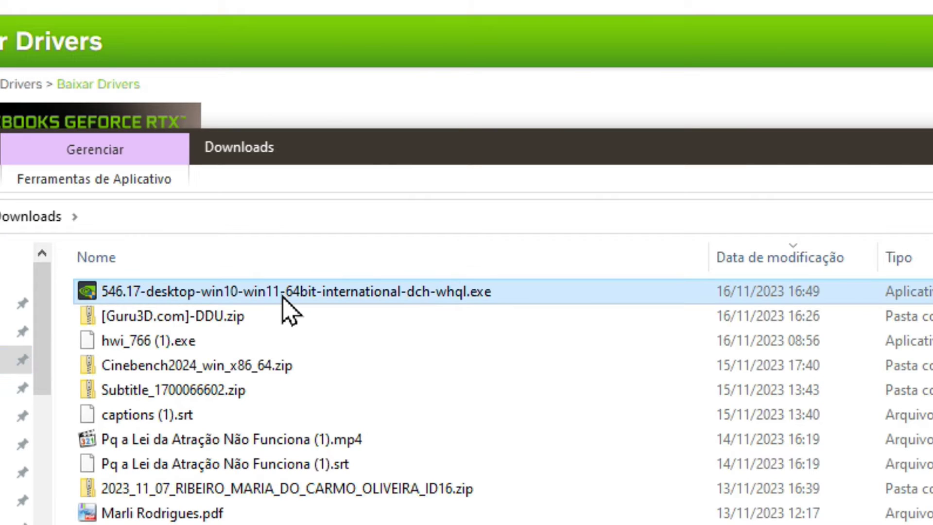
pyautogui.doubleClick(284, 294)
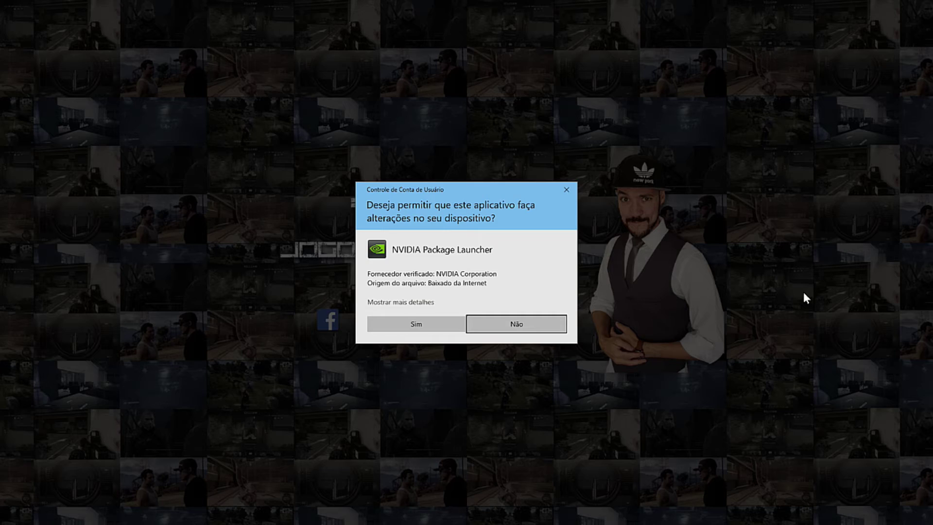
pyautogui.click(409, 322)
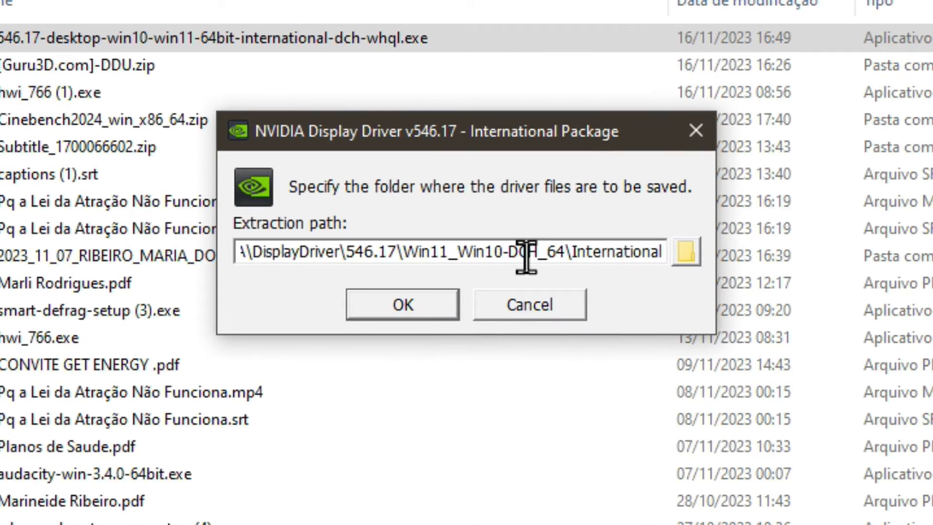
# - Set the driver's extraction path to the TEMP folder on drive HDExtPs4 (F:) and extract the files there
pyautogui.press('Home')
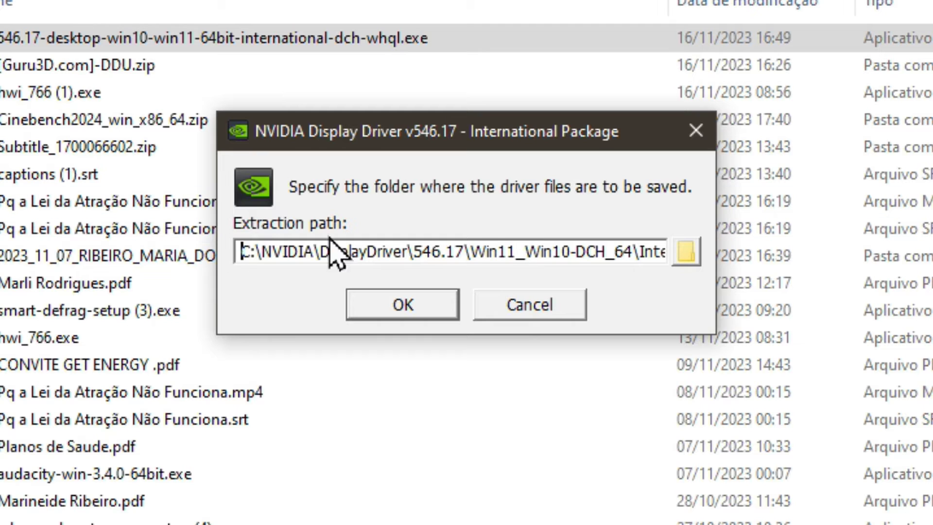
pyautogui.click(684, 252)
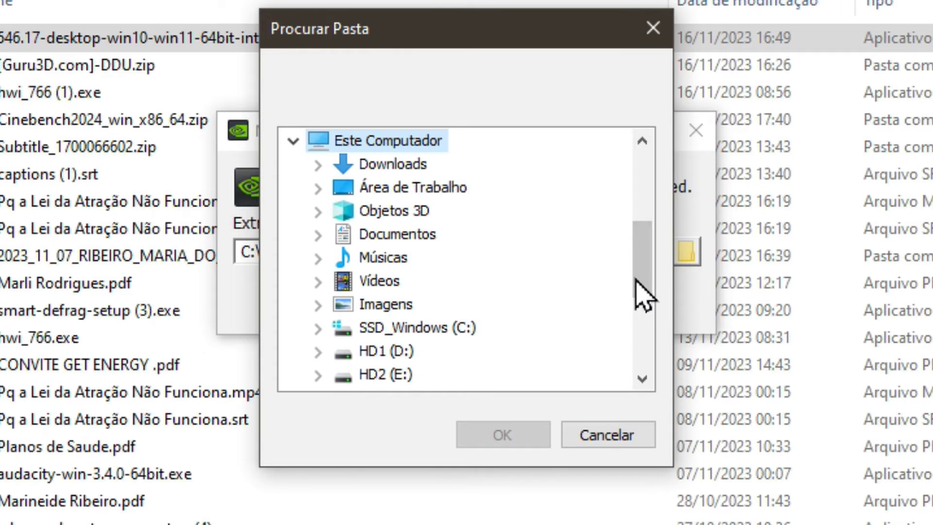
pyautogui.moveTo(640, 227); pyautogui.dragTo(641, 302)
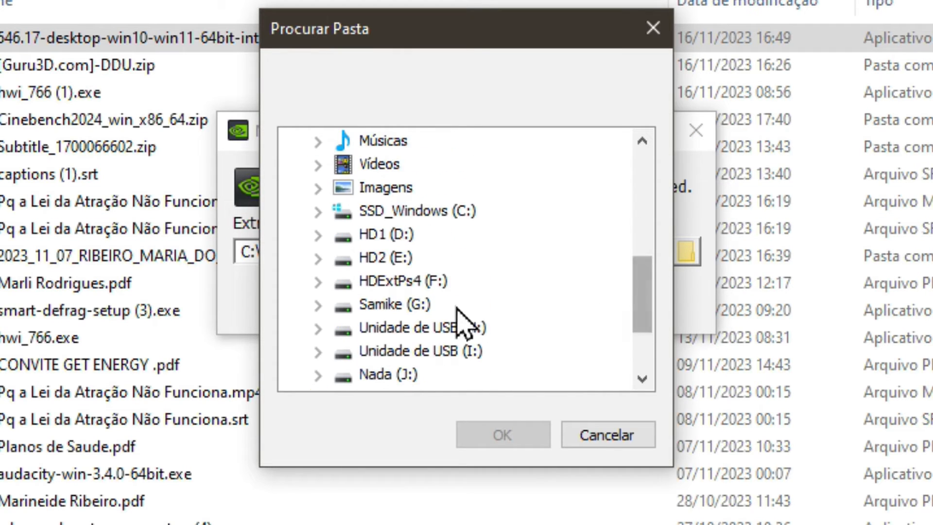
pyautogui.click(395, 281)
pyautogui.doubleClick(395, 281)
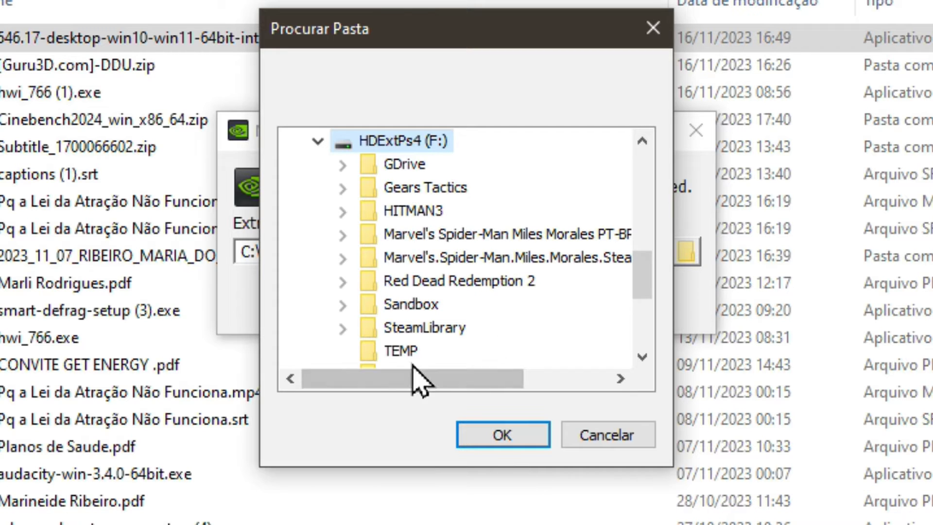
pyautogui.click(396, 351)
pyautogui.click(503, 437)
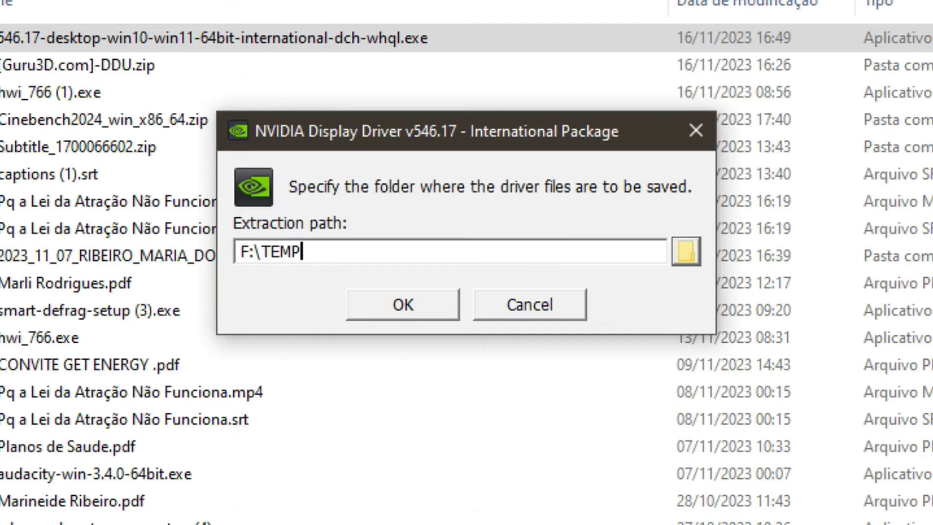
pyautogui.click(402, 308)
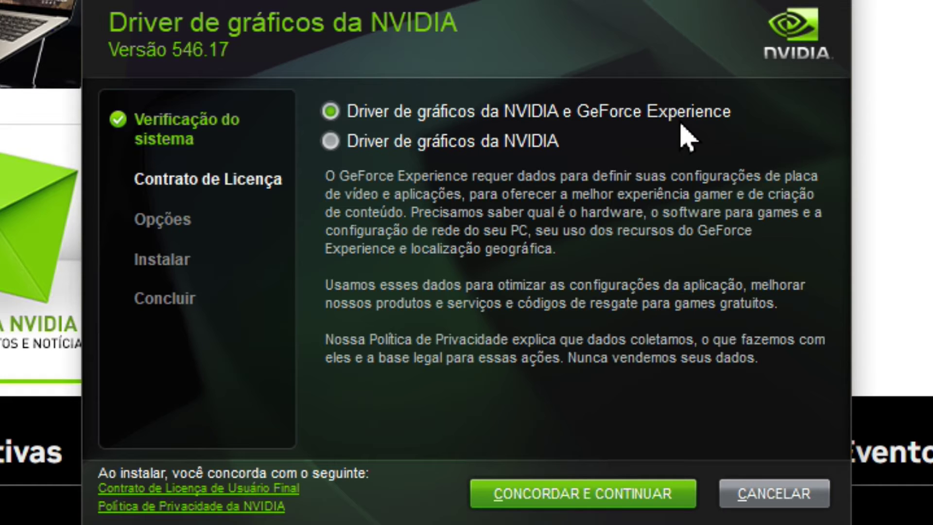
# - Accept the license for the graphics driver with GeForce Experience and start a Personalizada (Avançada) installation with Executar instalação limpa enabled
pyautogui.click(585, 494)
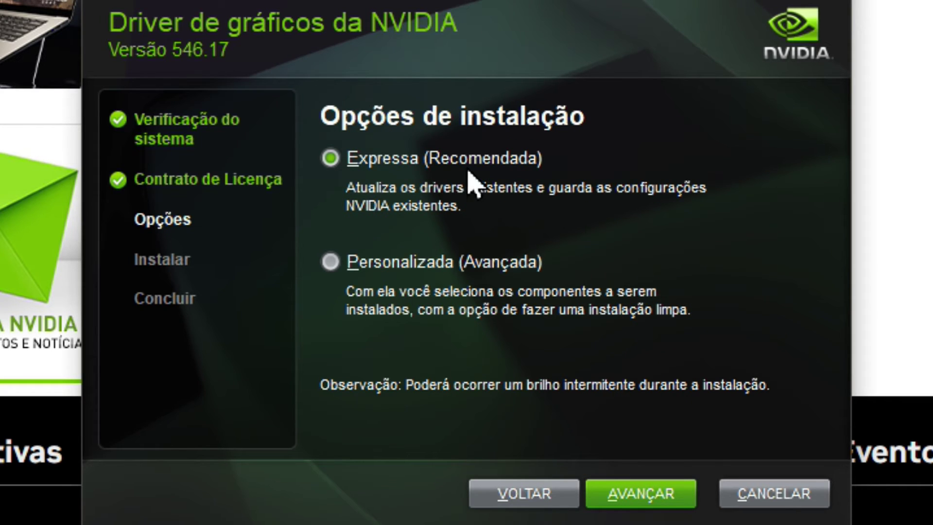
pyautogui.click(388, 267)
pyautogui.click(640, 498)
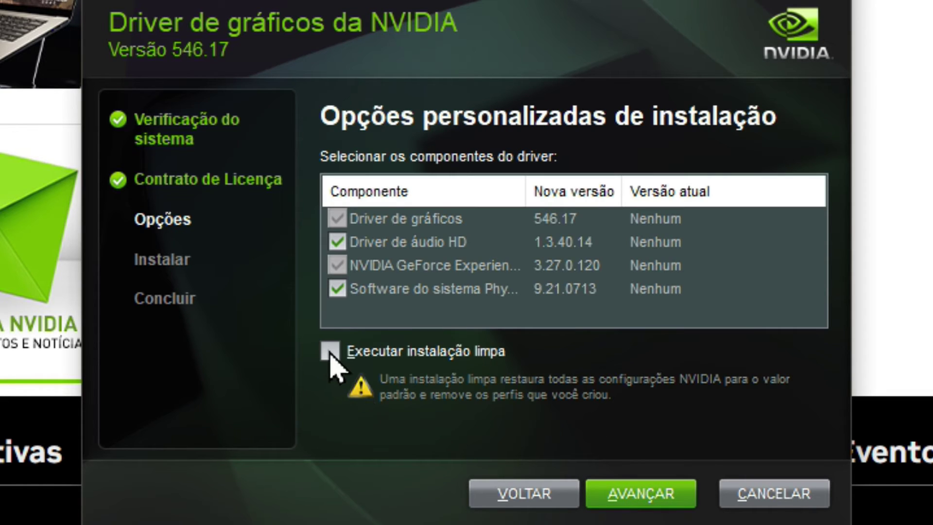
pyautogui.click(331, 353)
pyautogui.click(660, 495)
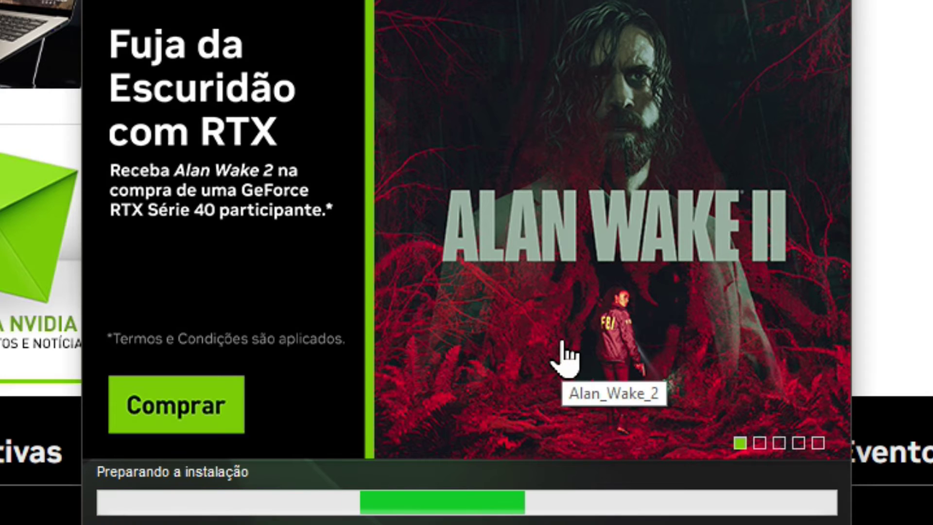